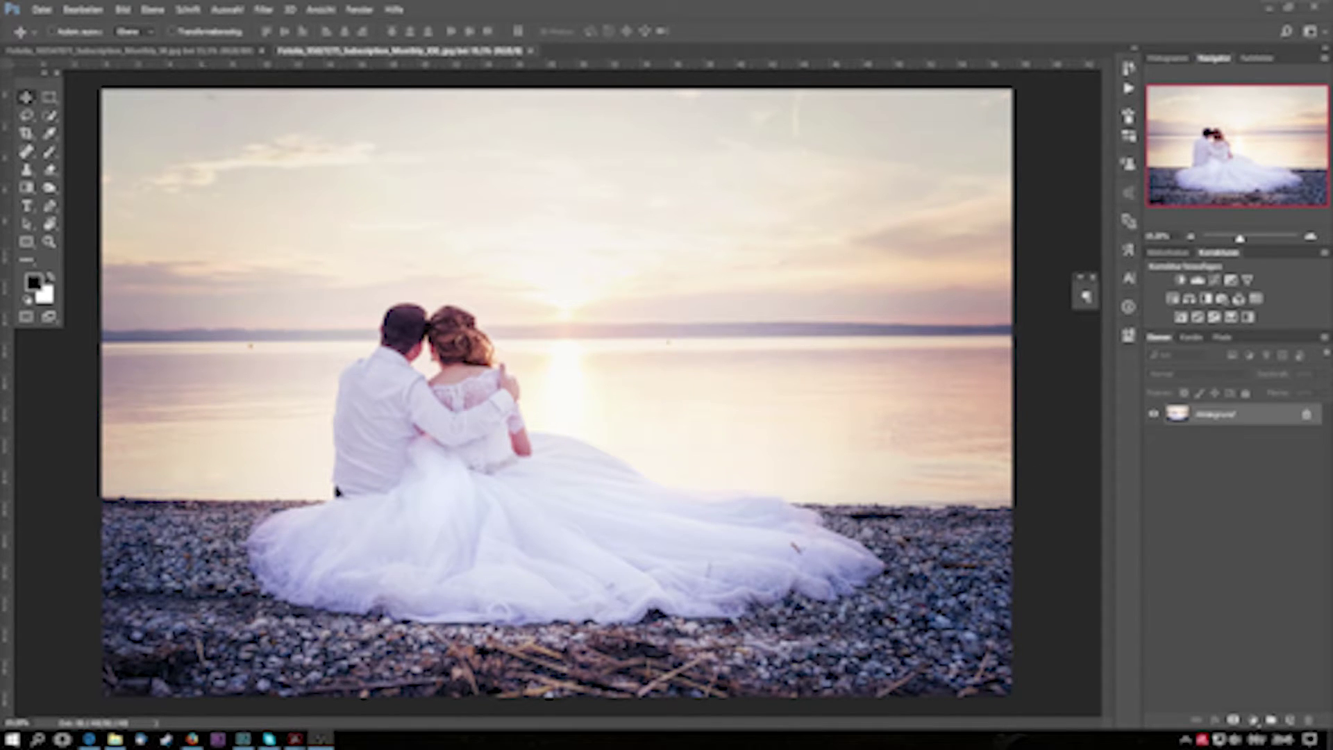
Step: Bring the sunset photo with the line of flying birds to the front
click(184, 51)
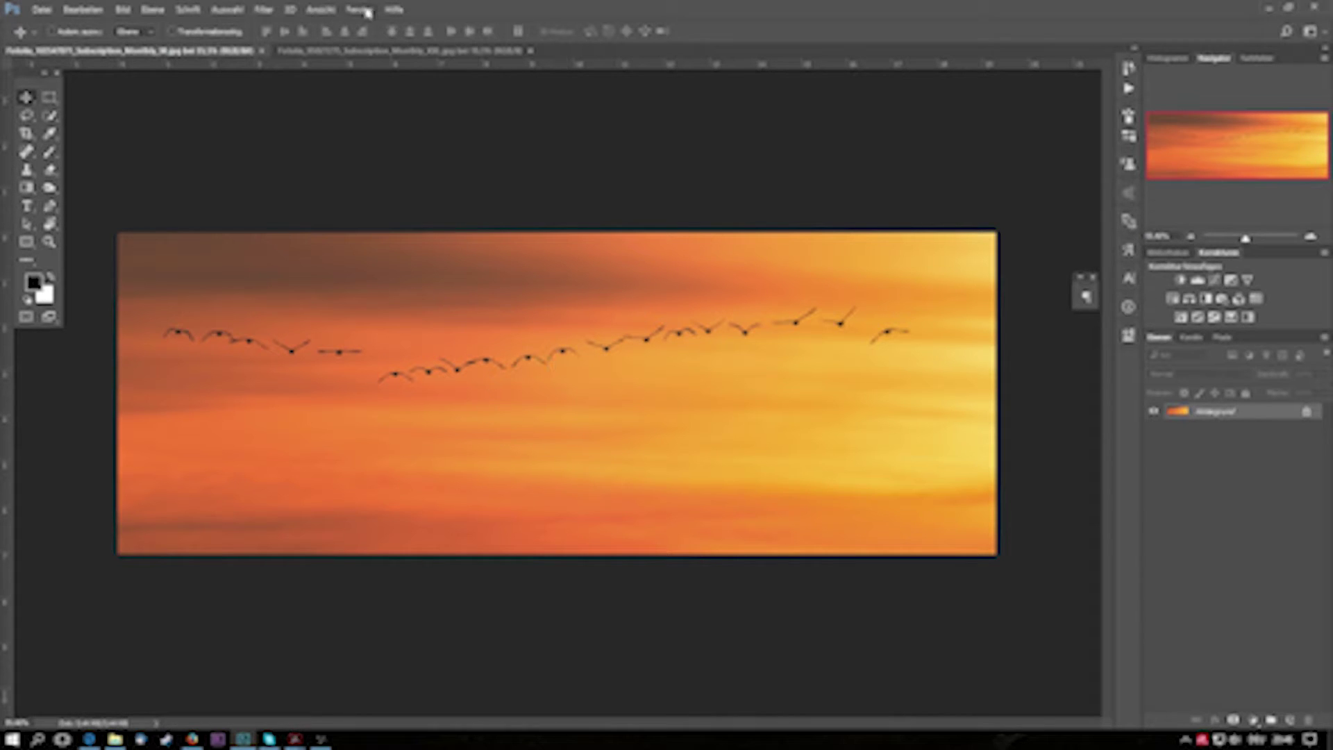
click(358, 53)
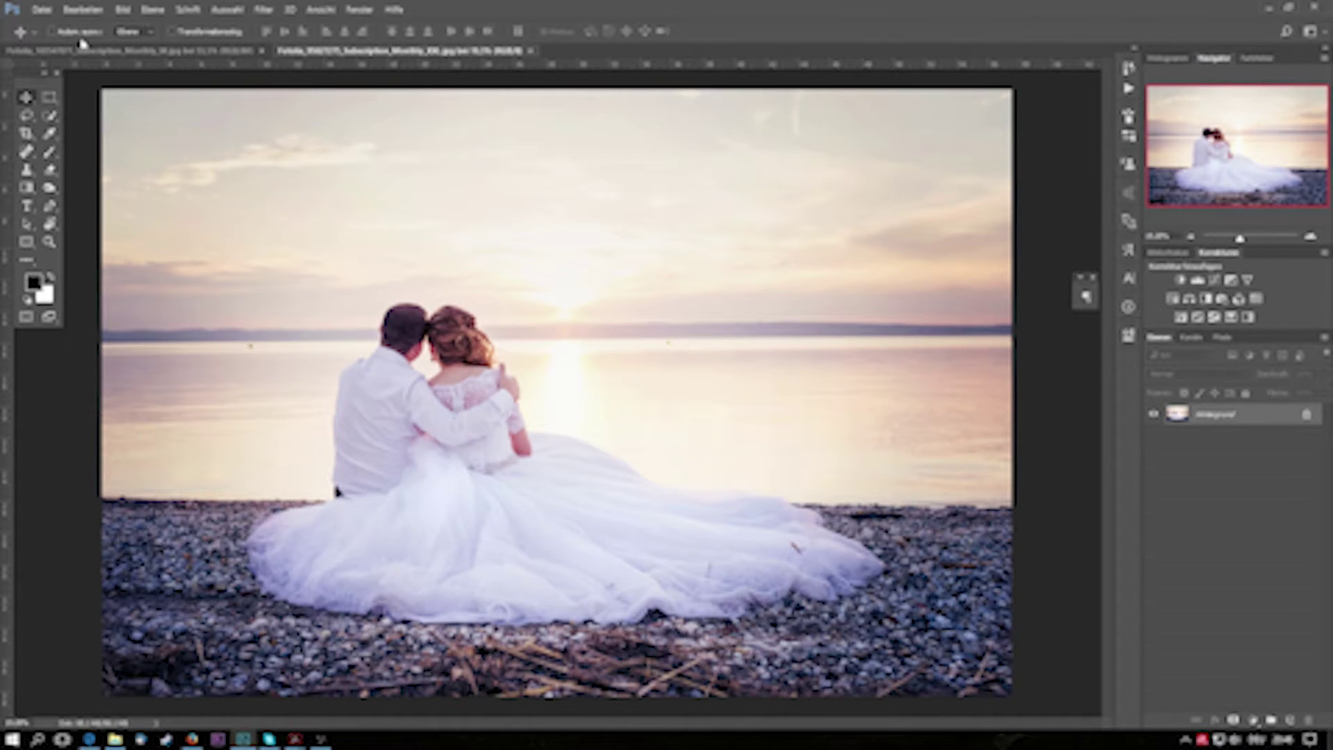
click(103, 52)
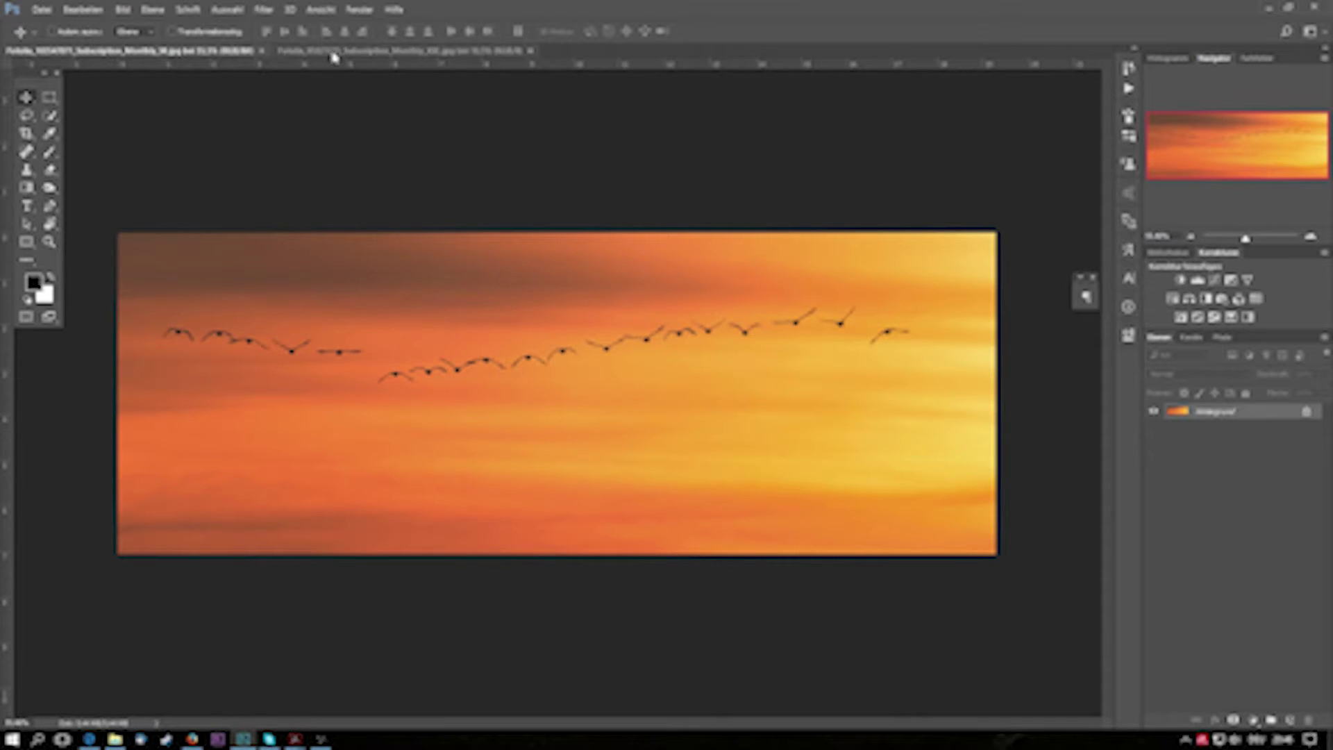
click(334, 53)
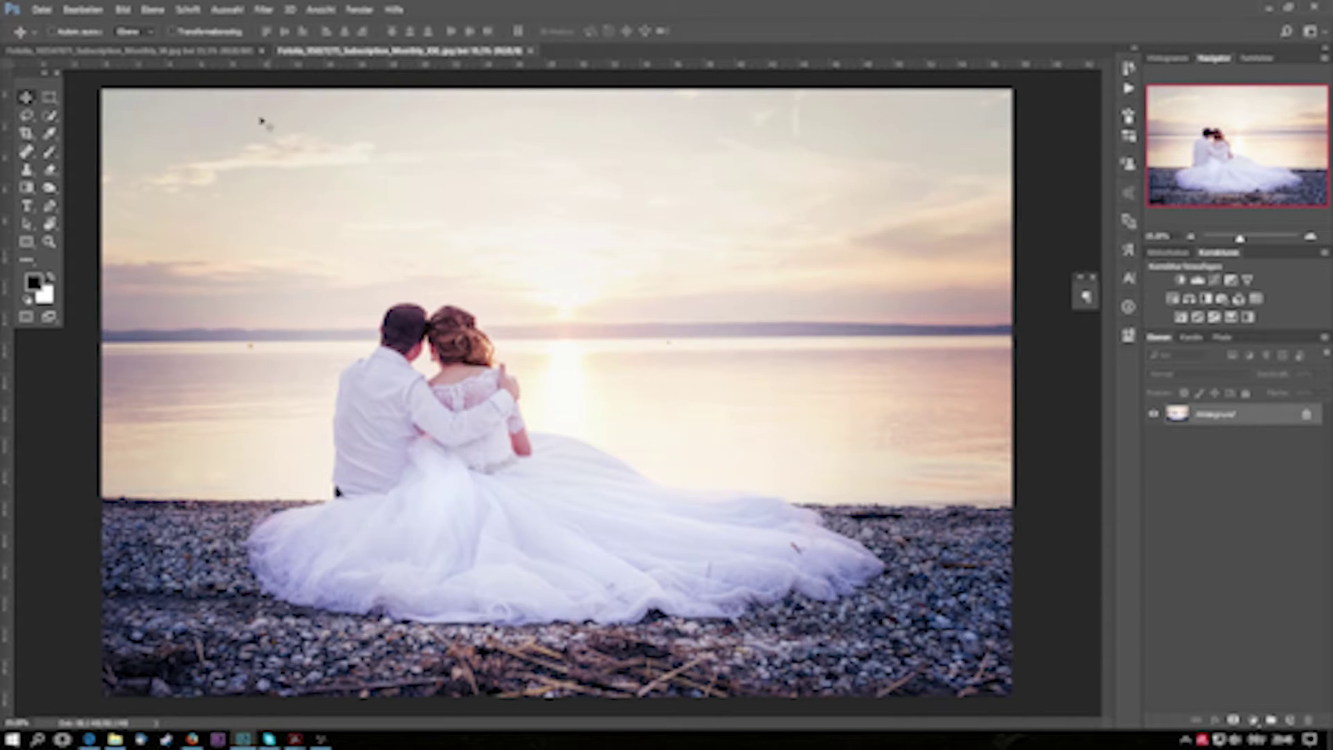
click(149, 51)
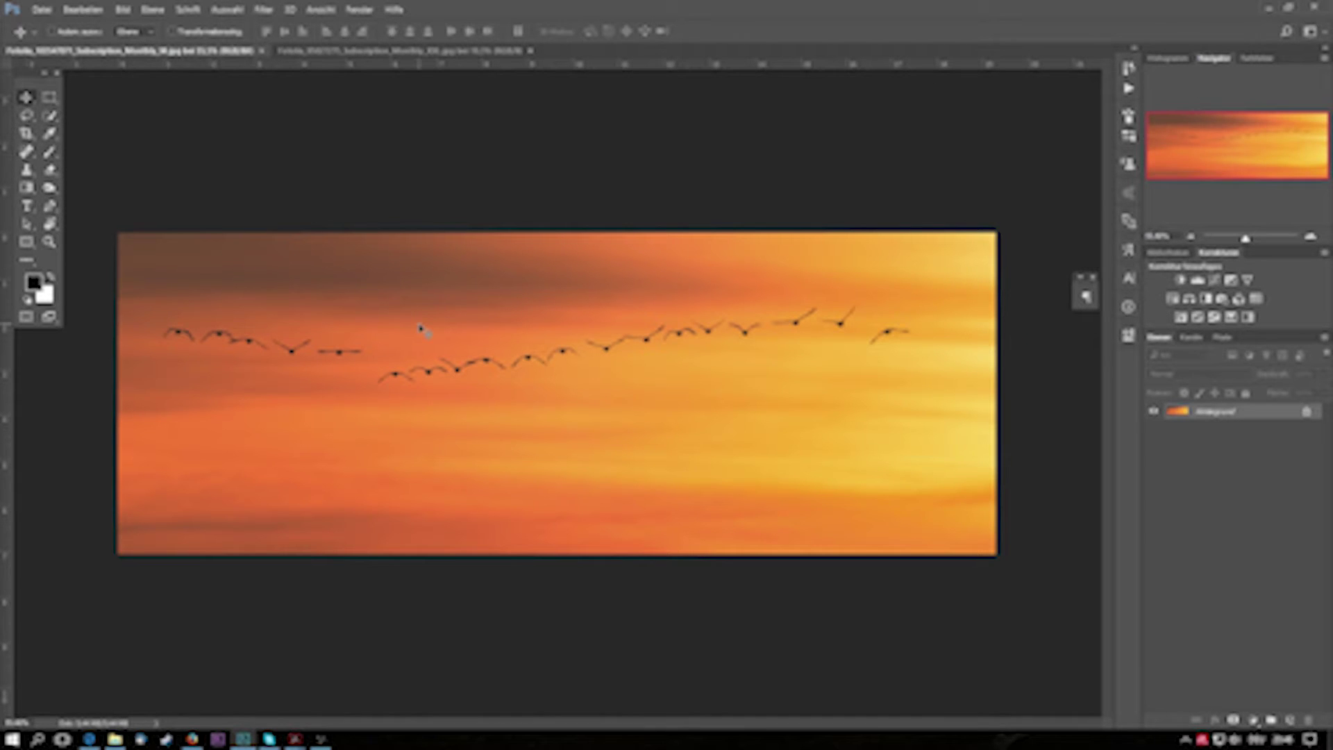
scroll(604, 314, up, 3)
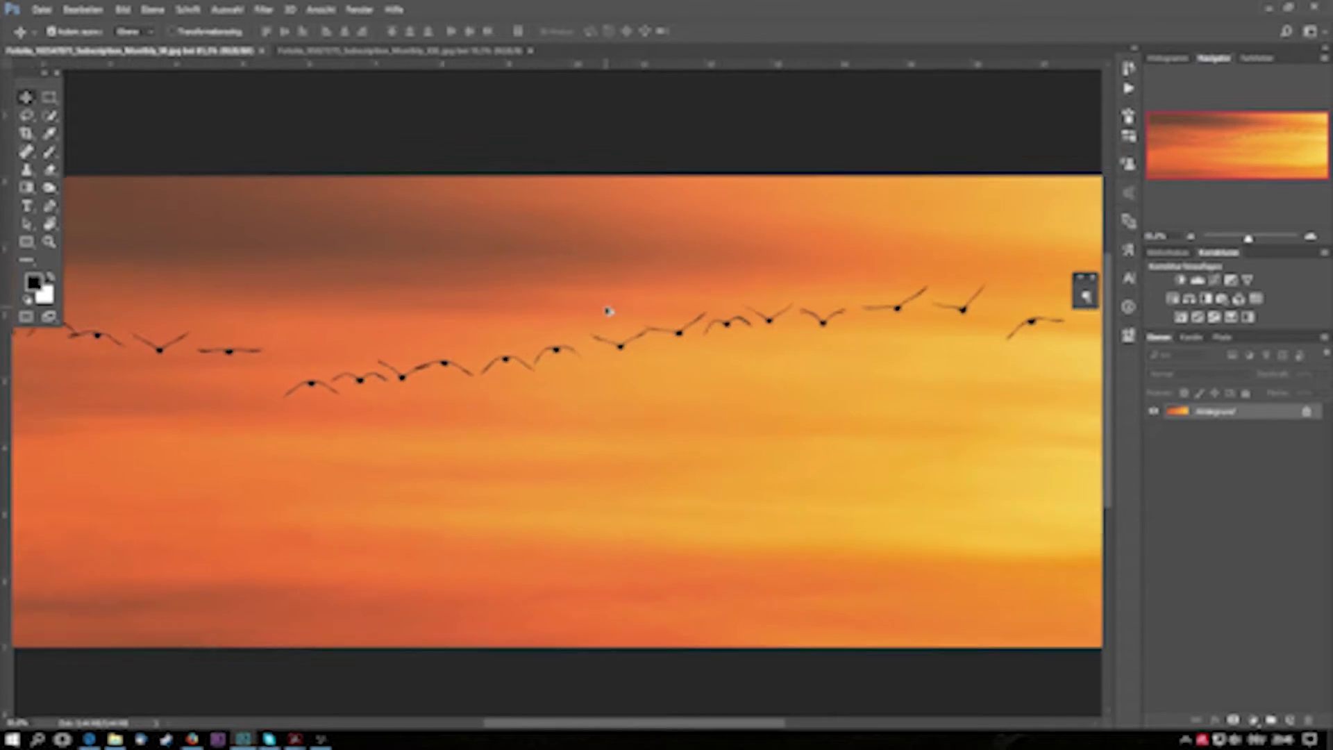
scroll(608, 309, up, 1)
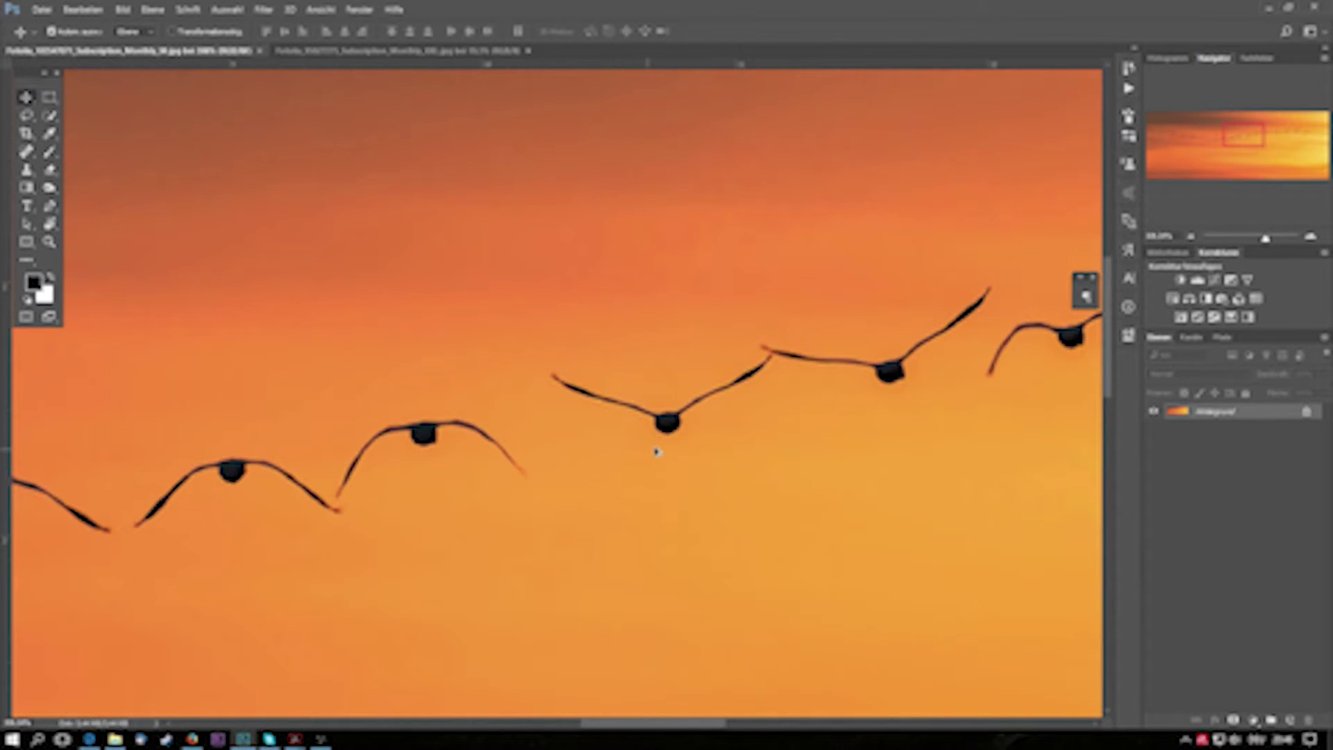
scroll(660, 452, up, 1)
scroll(660, 450, down, 3)
scroll(658, 447, down, 2)
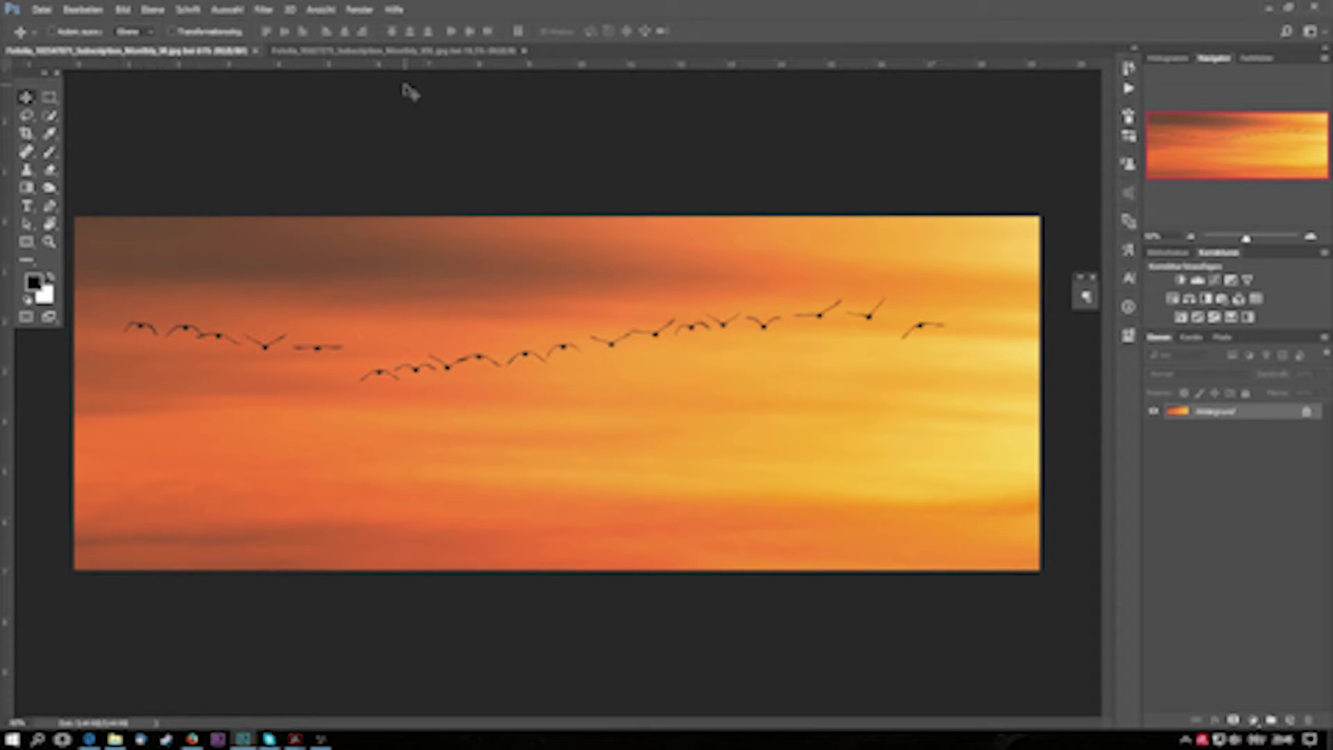
Step: Lasso a loose band of orange sky around the flock and drag it into the wedding photo
key(l)
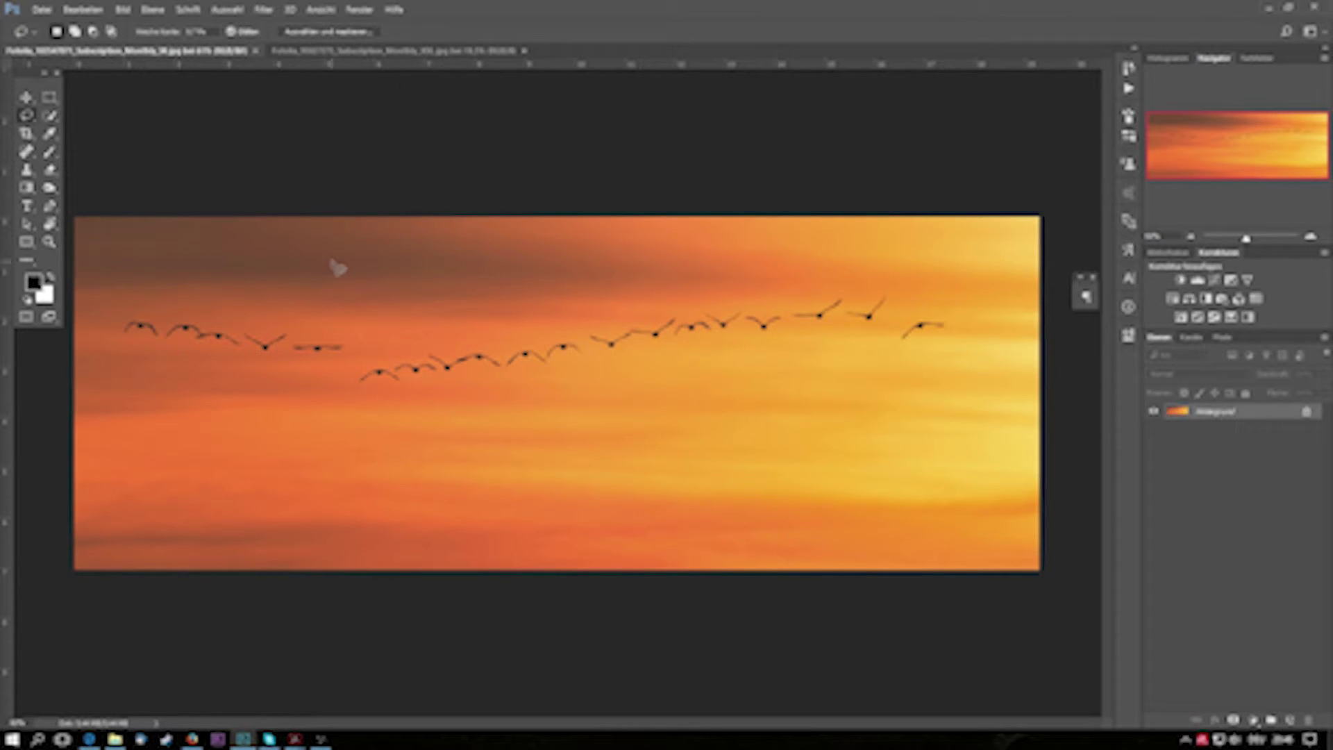
drag(652, 401, 108, 287)
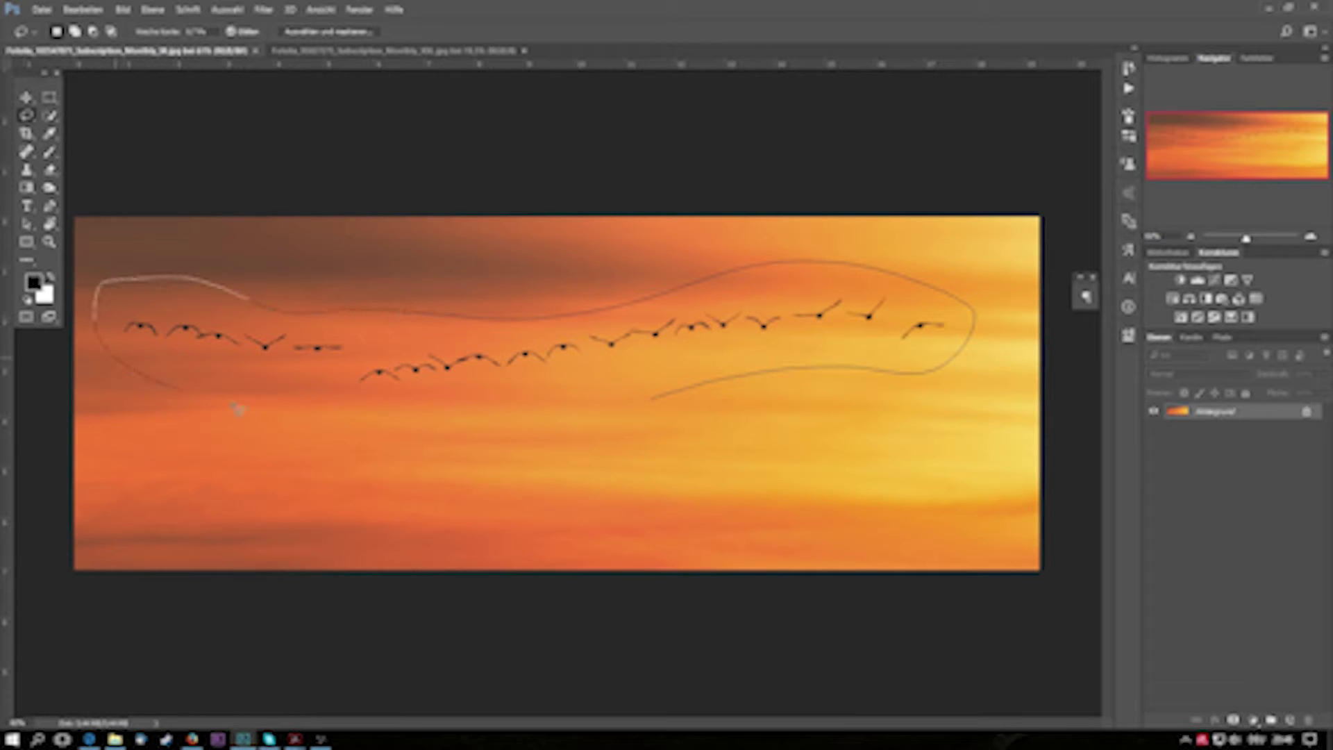
drag(108, 288, 688, 385)
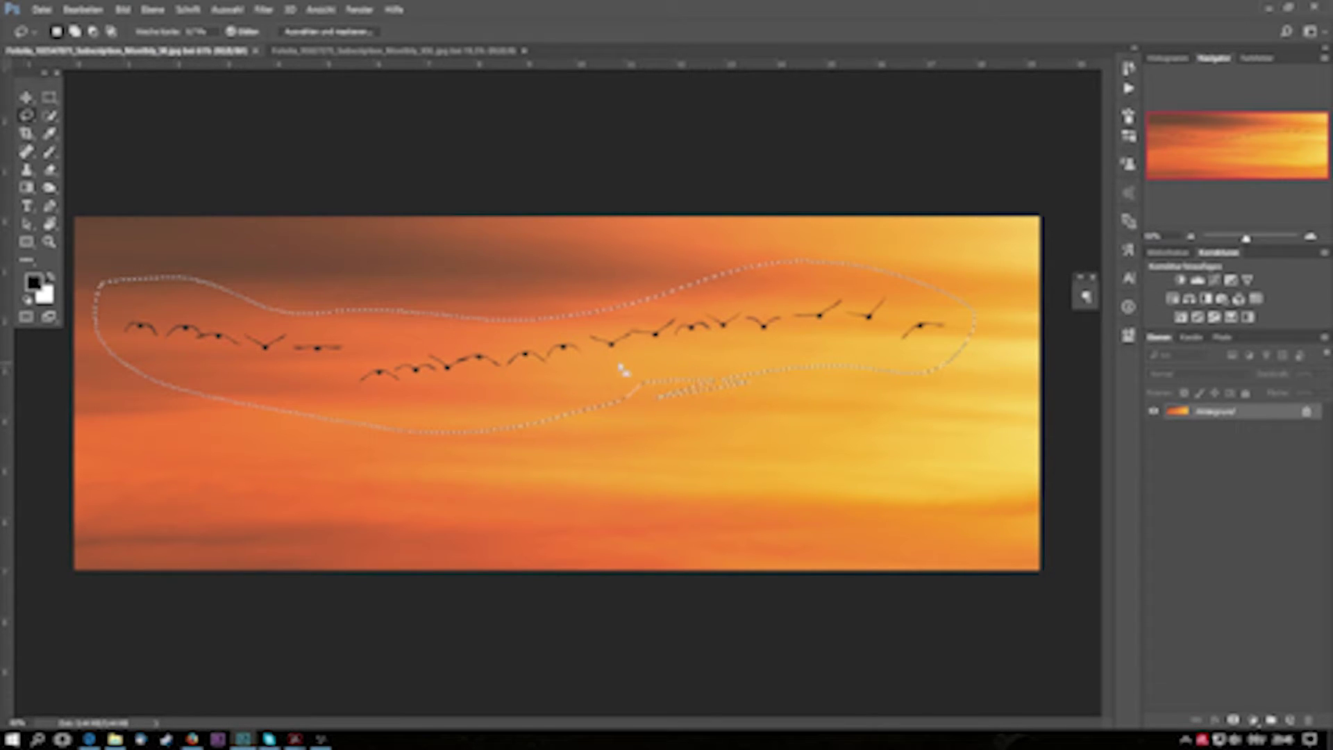
key(v)
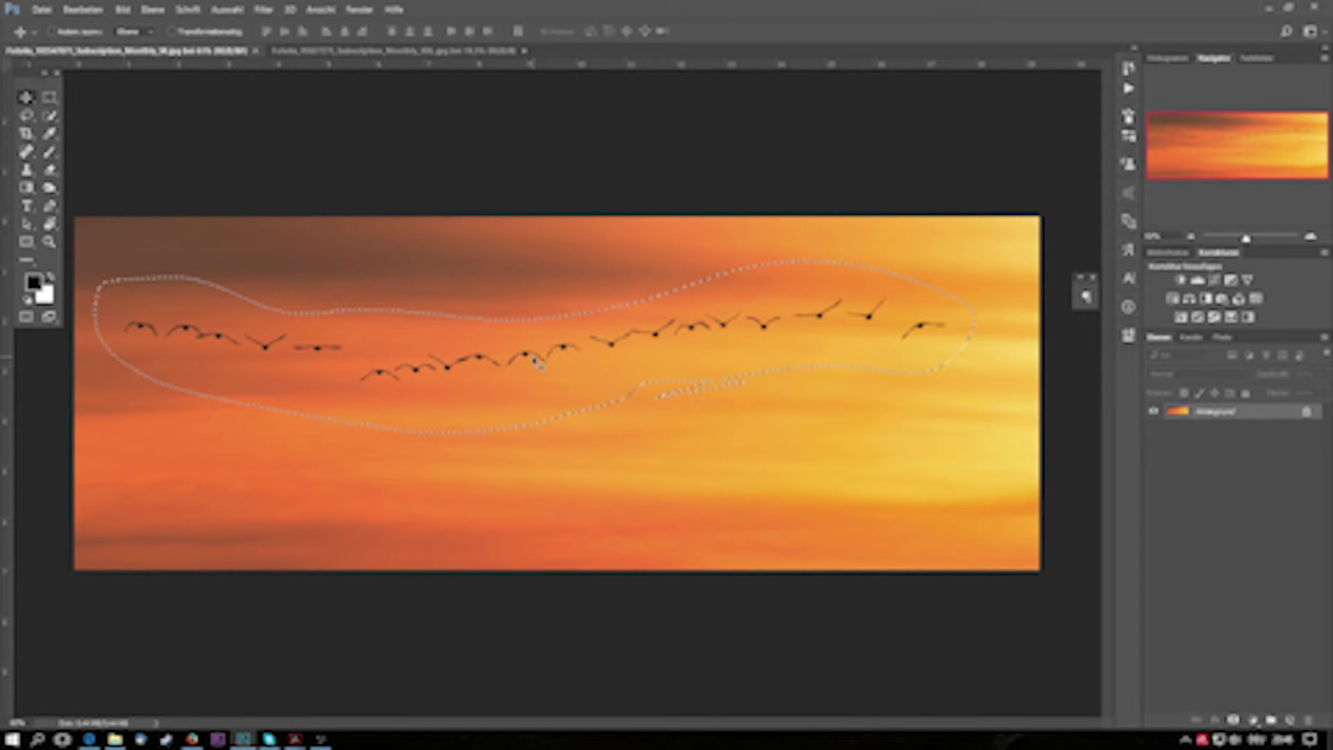
mouse_move(539, 417)
mouse_down()
mouse_move(408, 61)
mouse_move(518, 351)
mouse_move(445, 243)
mouse_up()
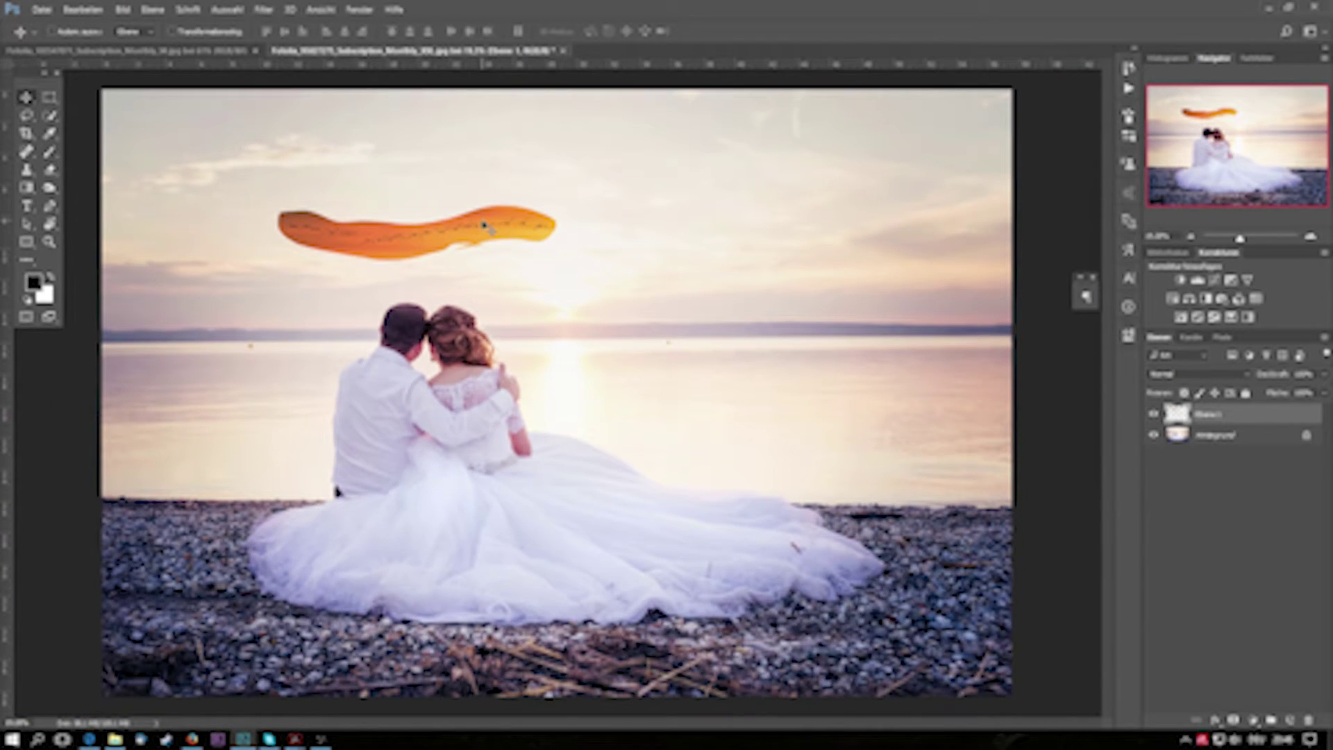
Step: Enlarge the orange bird band with Free Transform and move it up and left in the sky
key(ctrl+t)
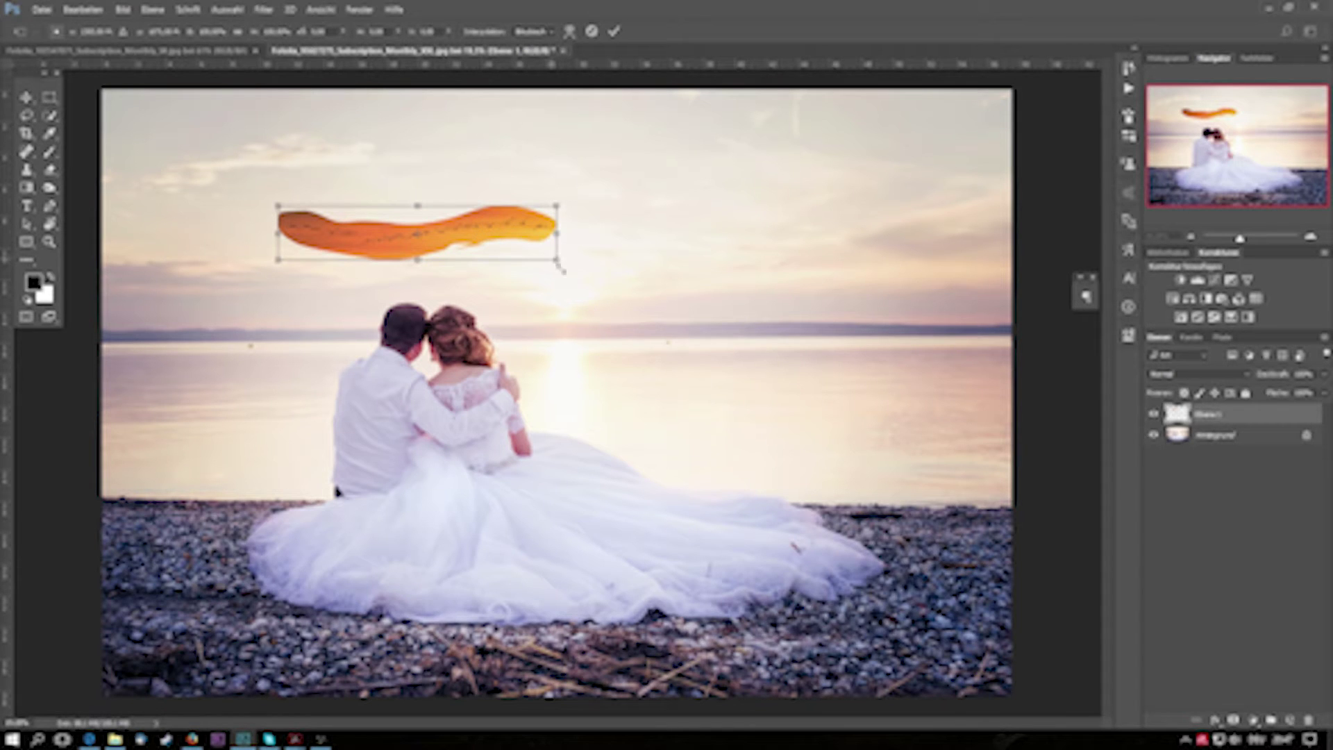
drag(561, 268, 835, 318)
key(Return)
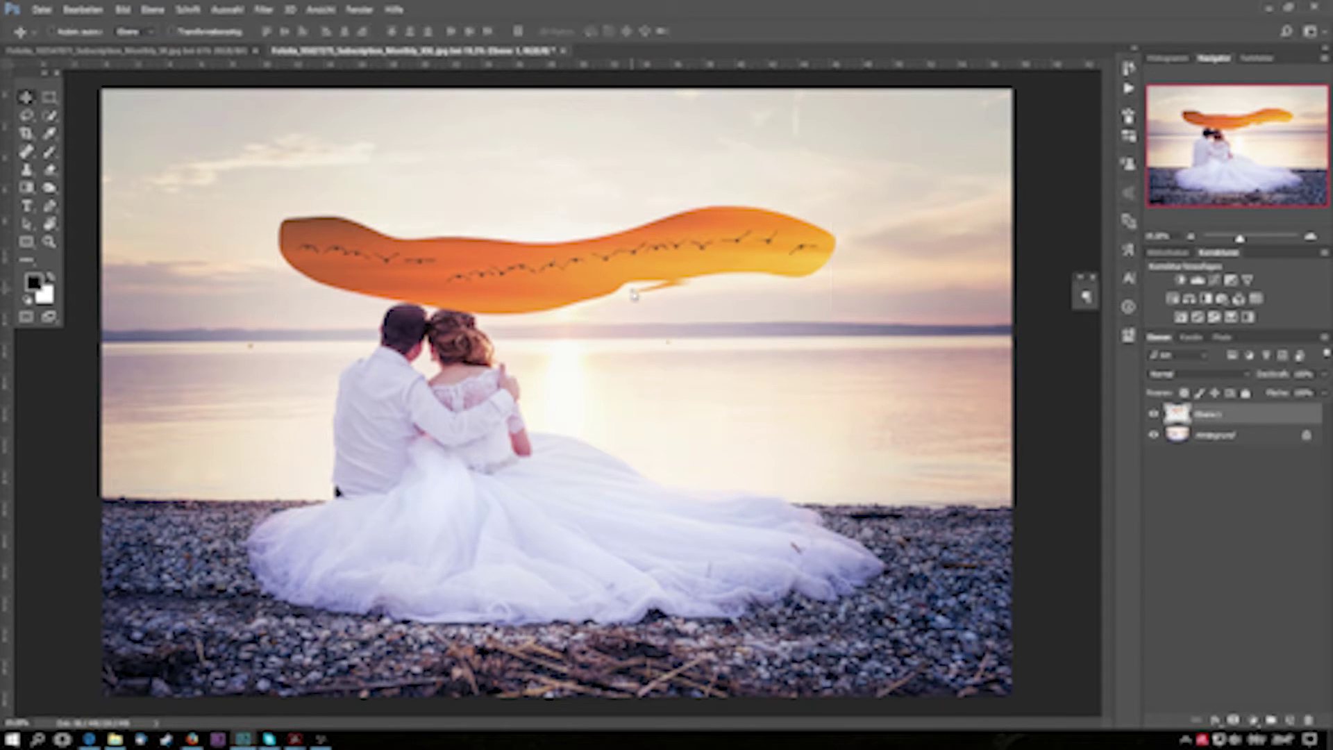
drag(604, 290, 549, 262)
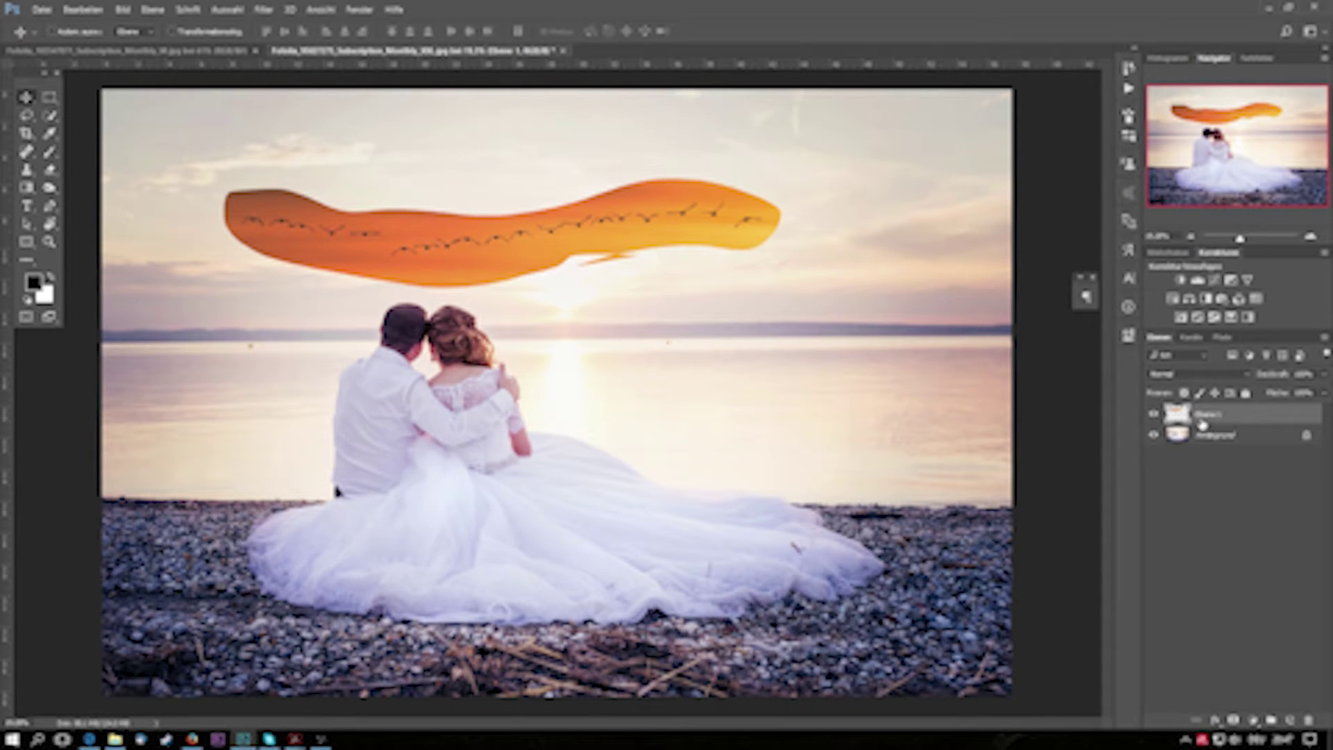
Step: Start a Farbbereich selection sampling the orange band, with the preview set to Graustufen
click(240, 11)
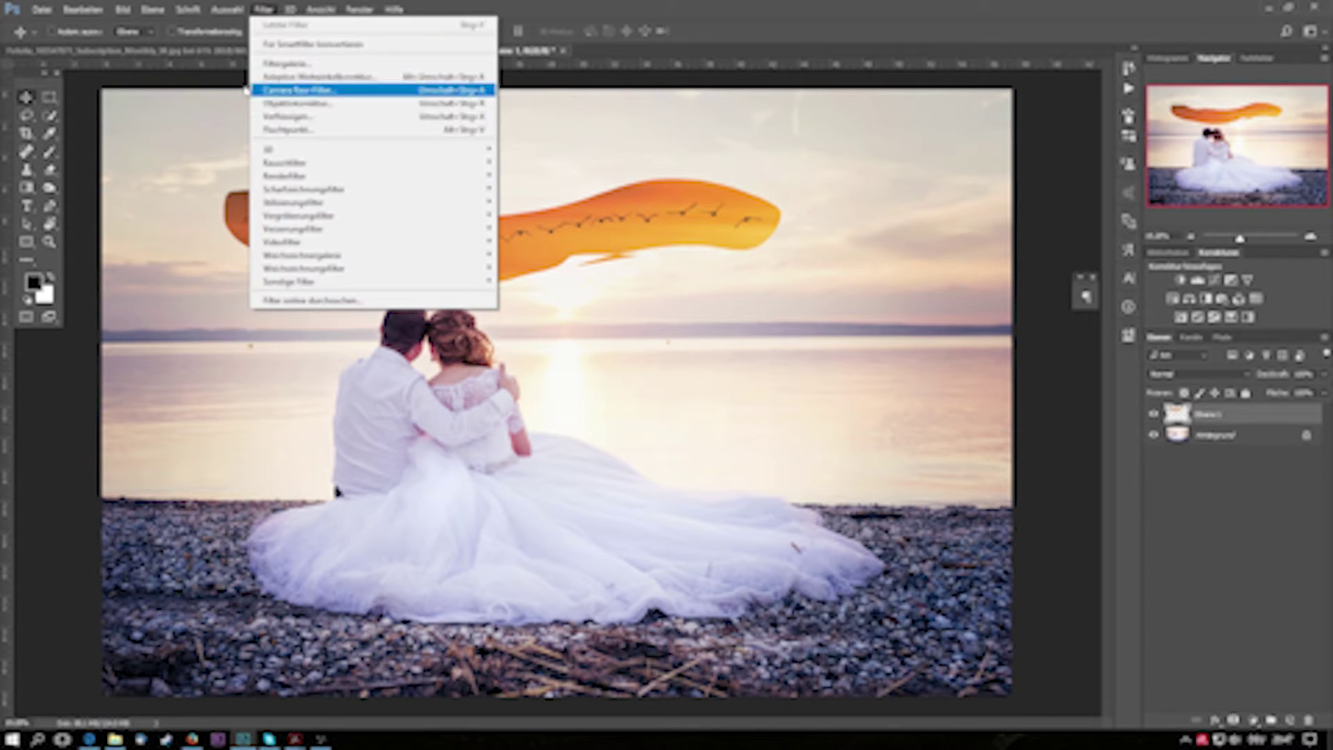
click(253, 144)
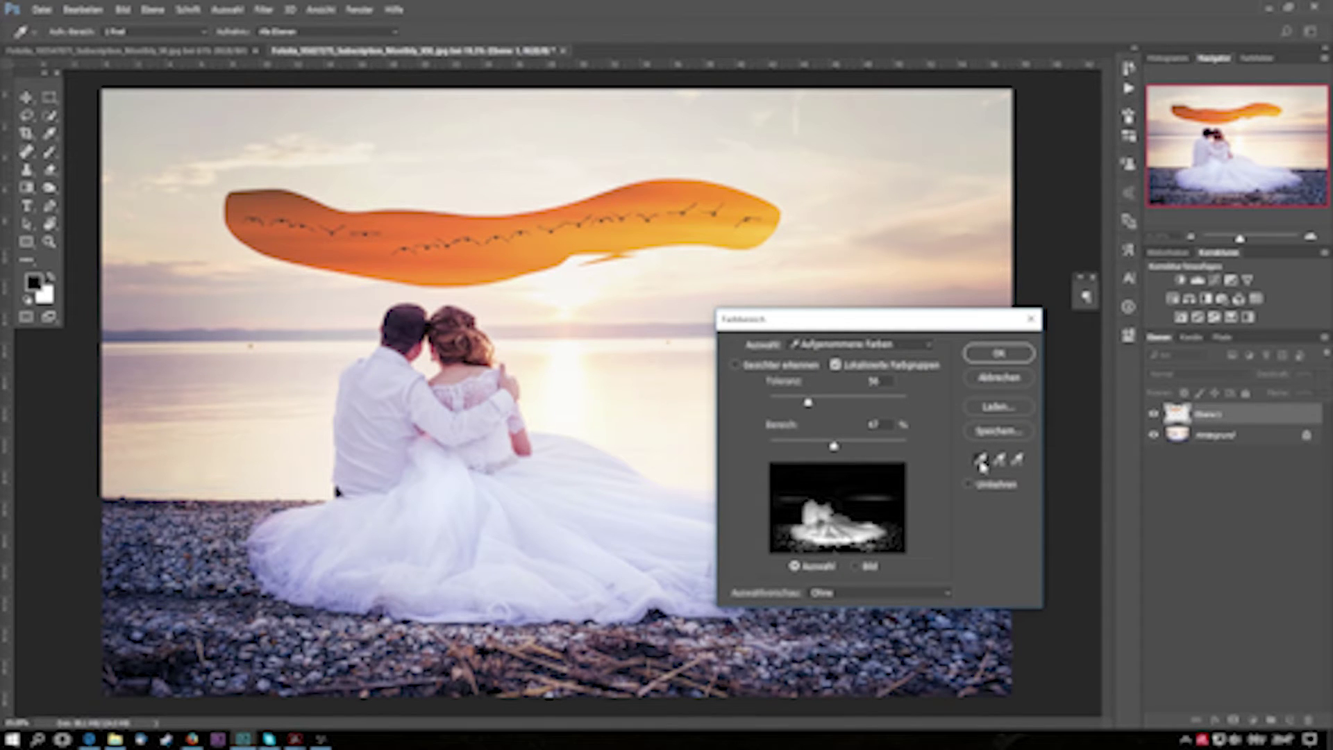
click(646, 222)
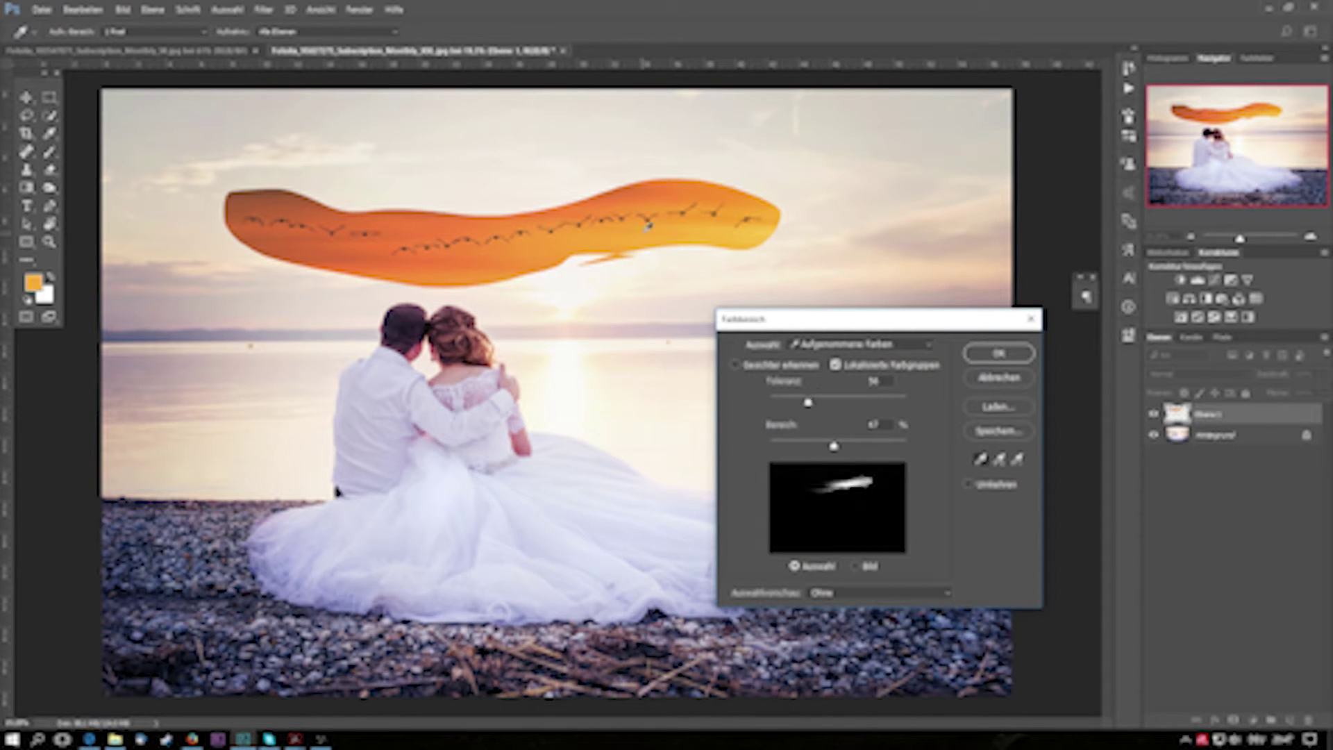
click(465, 267)
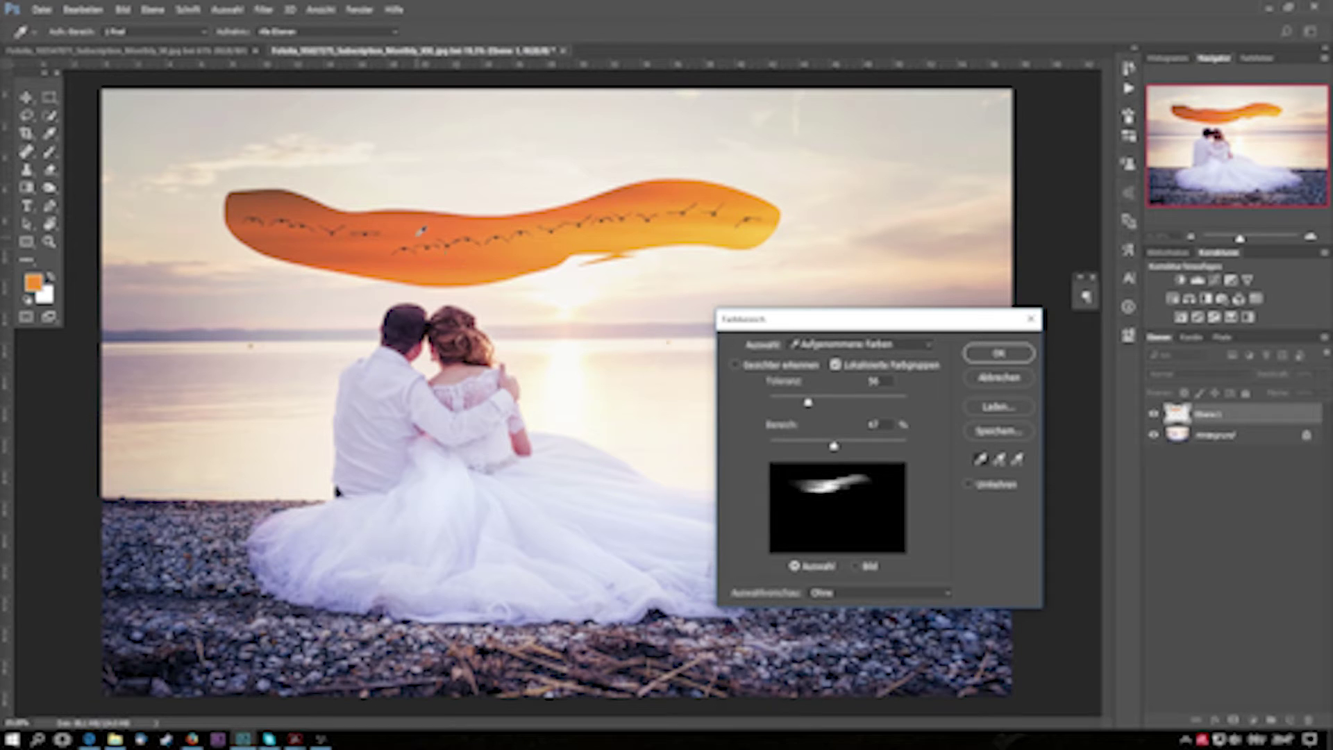
click(421, 229)
click(852, 595)
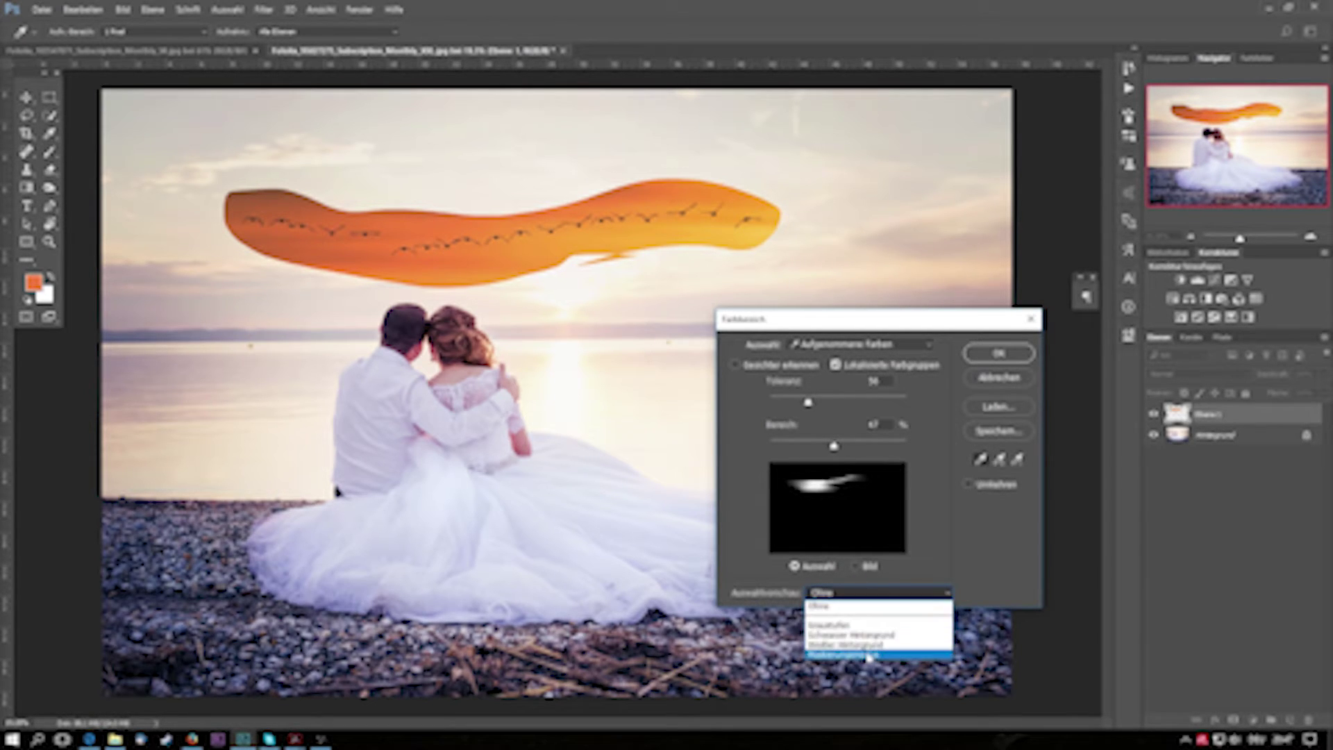
click(871, 654)
click(840, 595)
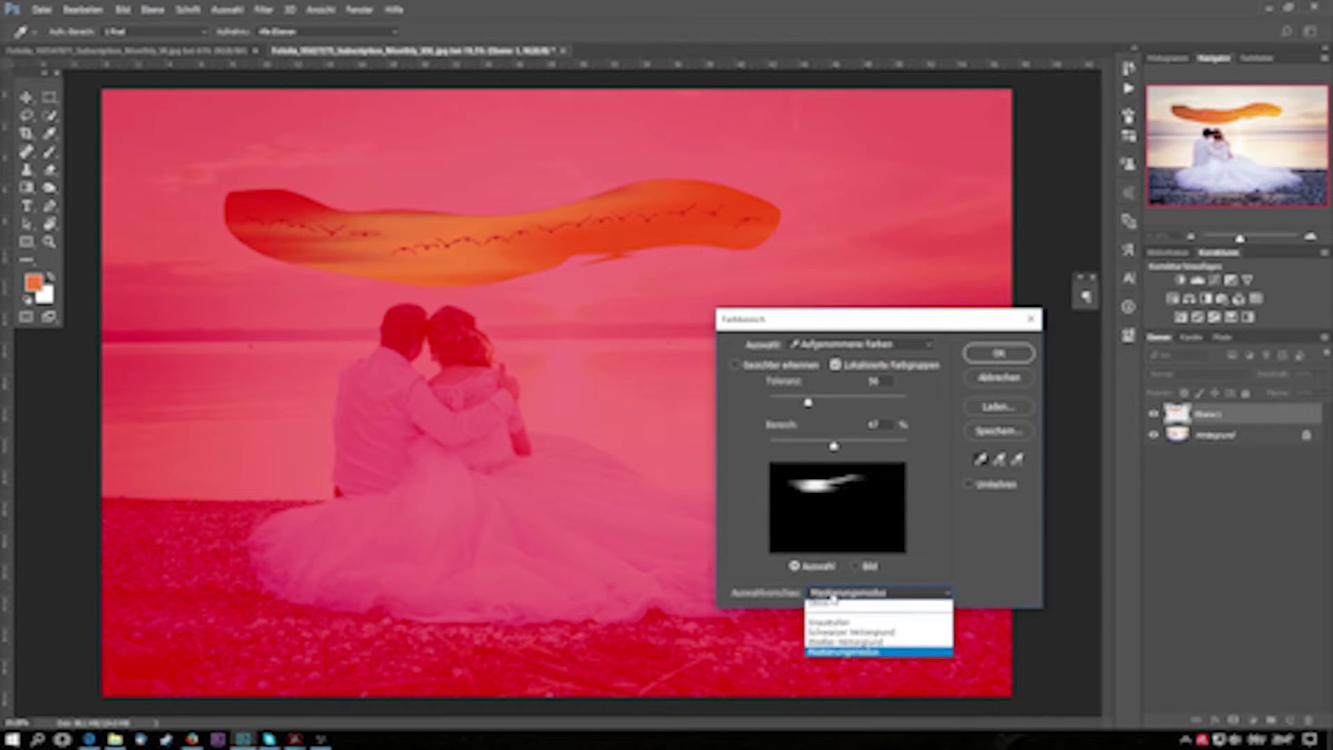
click(840, 625)
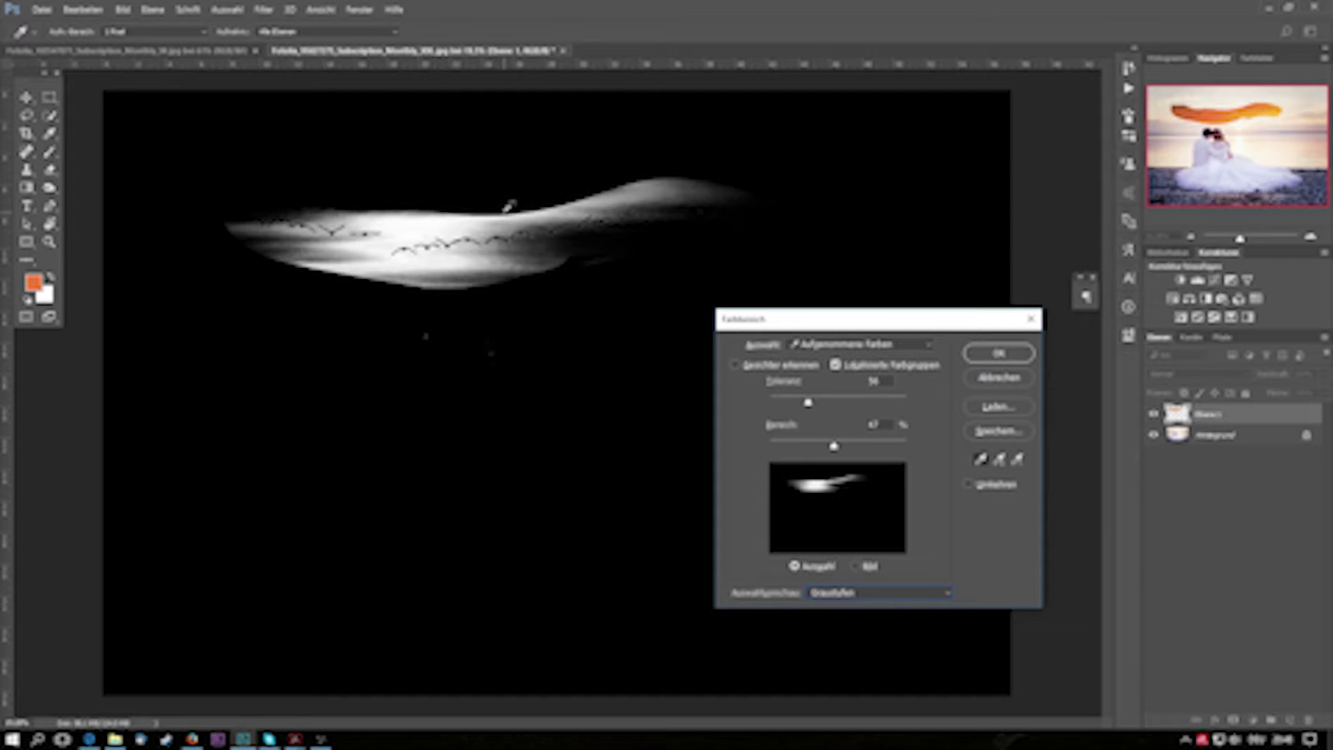
Step: Toggle the dialog preview and sample more of the orange band's colours into the range
key(ctrl+alt)
key(ctrl)
key(ctrl)
key(ctrl)
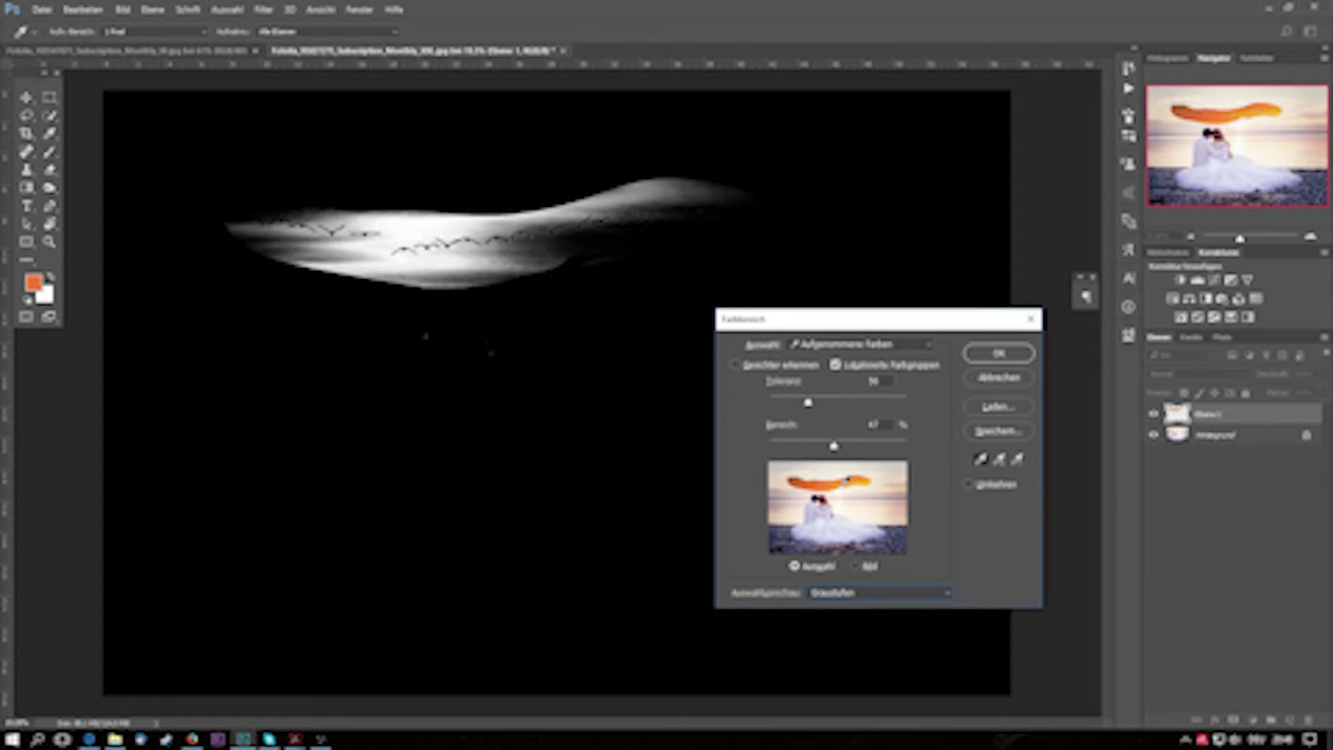
key(ctrl)
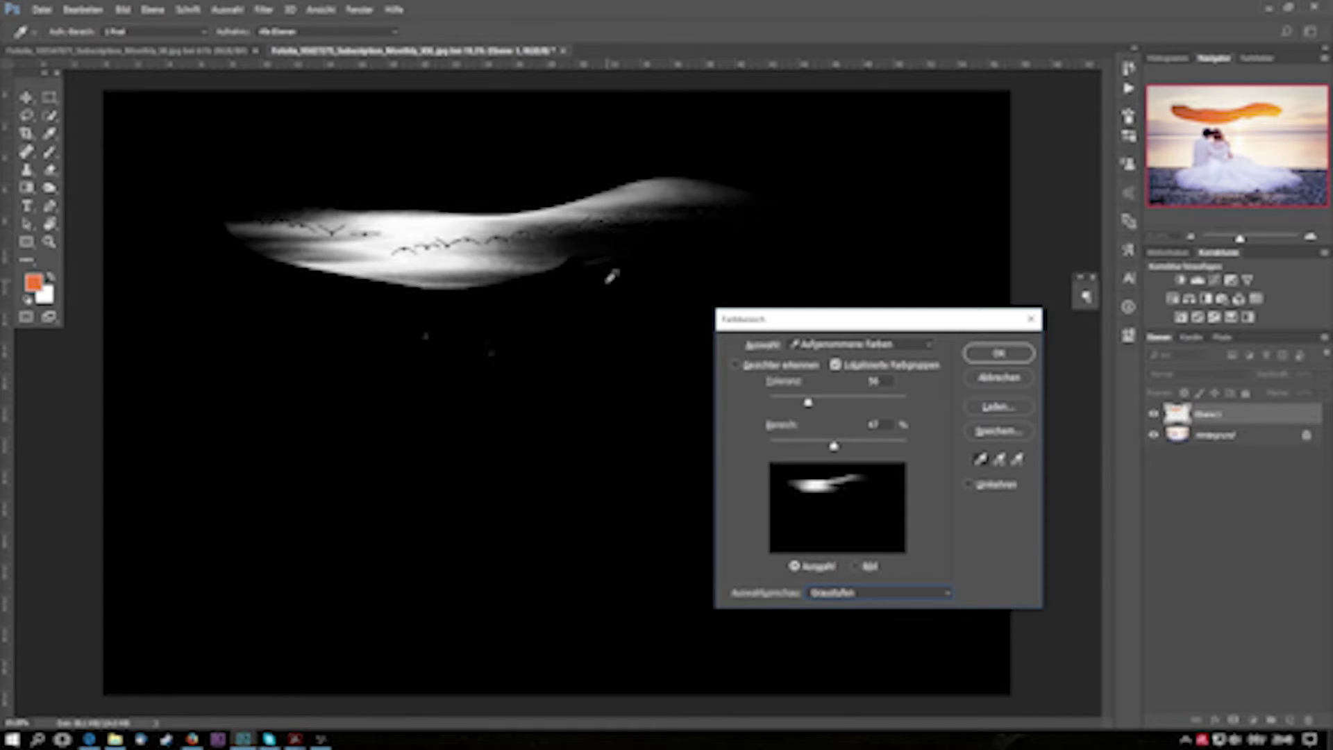
click(591, 236)
click(592, 236)
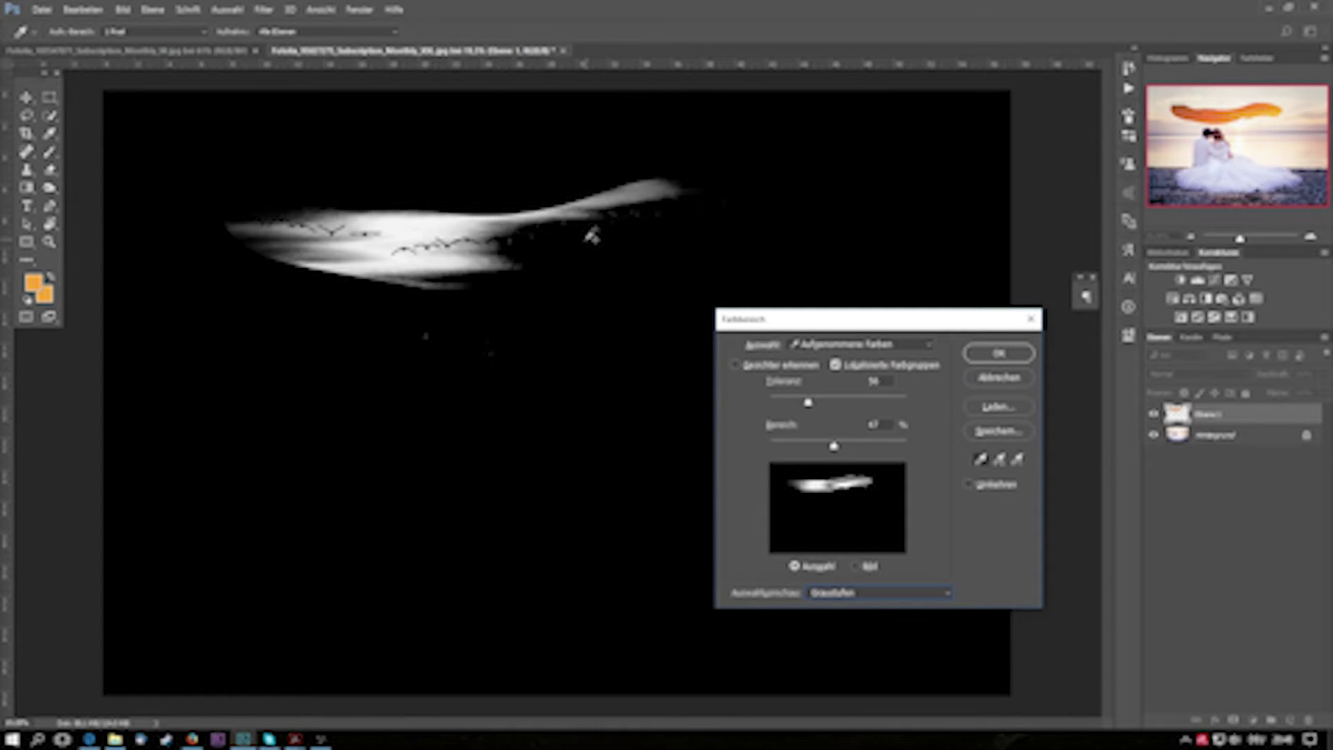
mouse_move(551, 255)
mouse_down()
mouse_move(451, 257)
mouse_move(375, 221)
mouse_up()
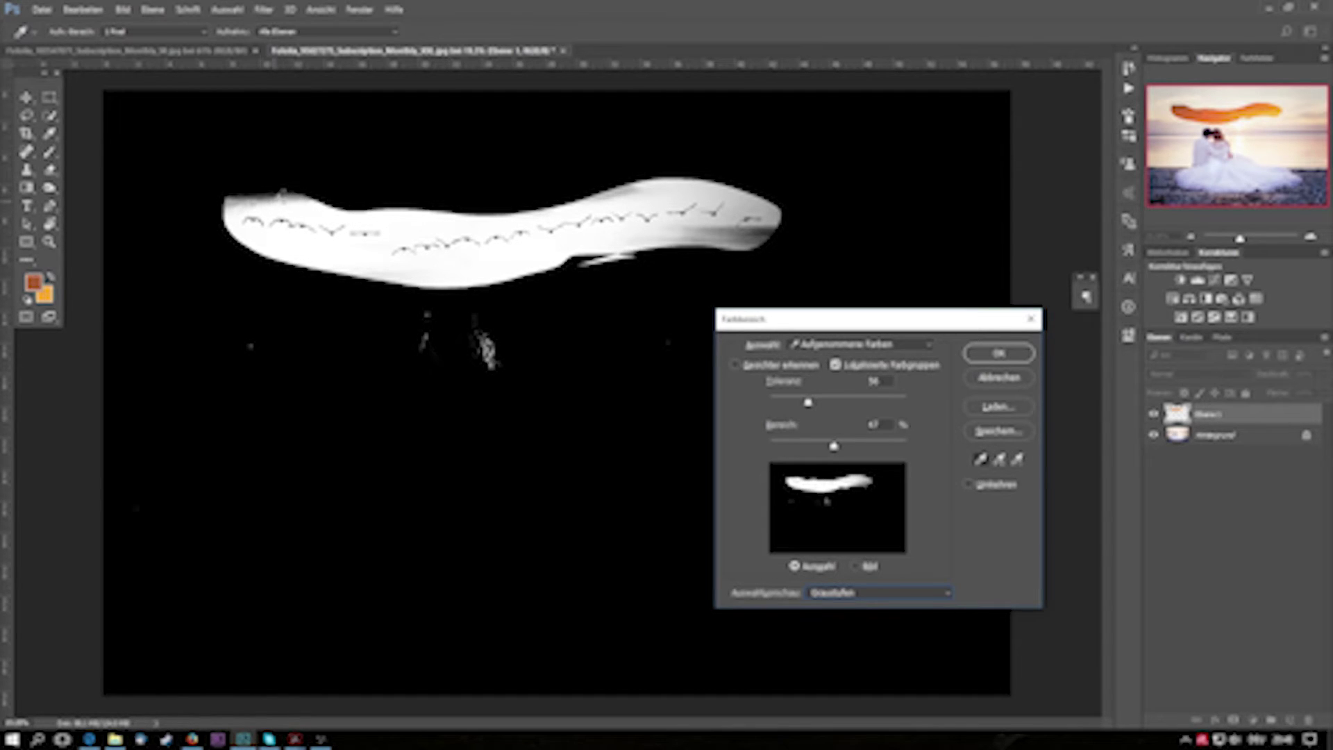
drag(375, 220, 283, 196)
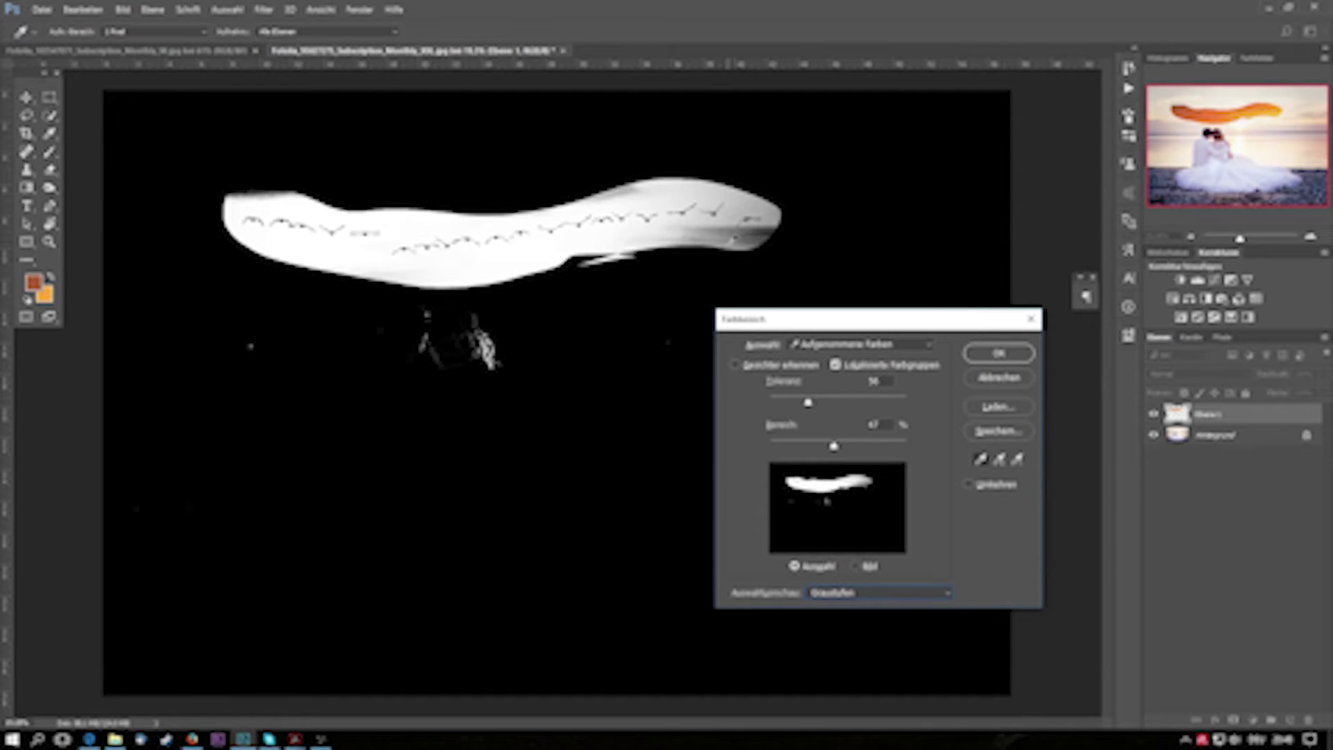
Step: Re-sample the band's right end and add the whole orange band to the range
key(alt)
alt+click(721, 226)
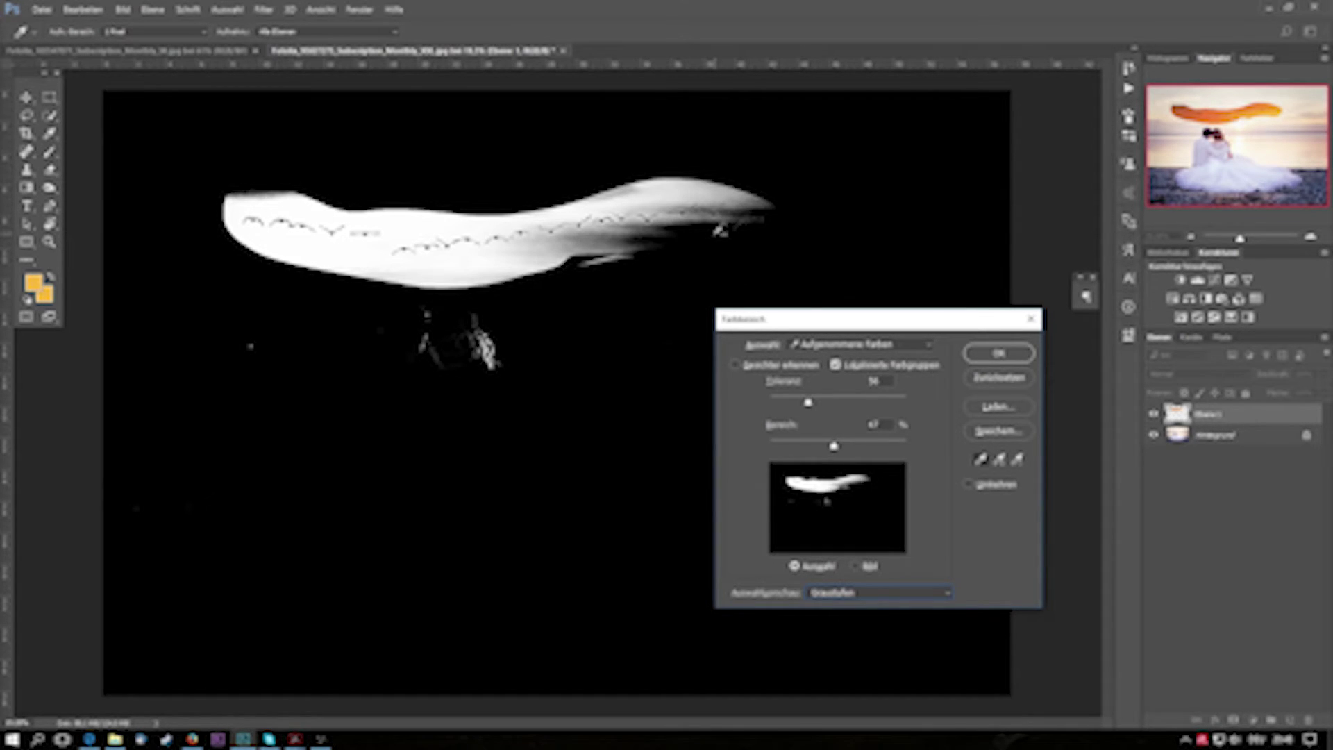
key(ctrl)
ctrl+click(722, 226)
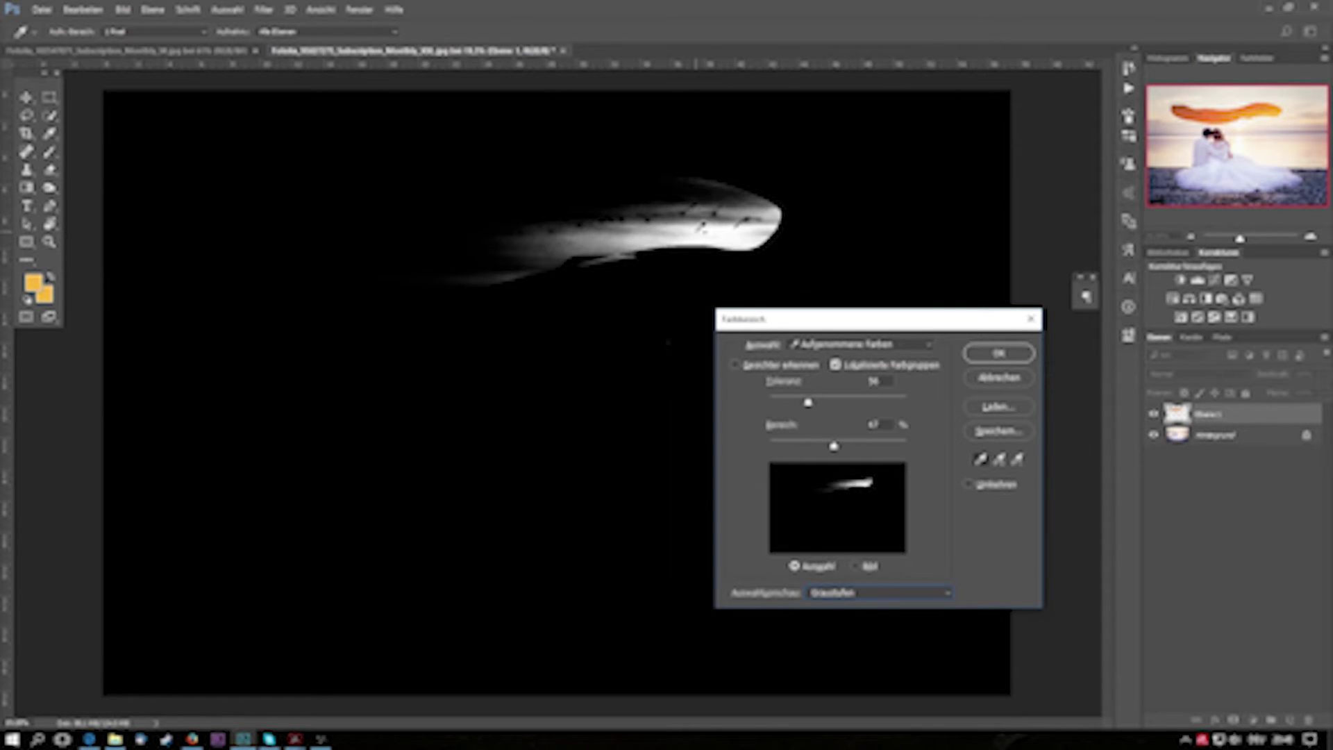
mouse_move(698, 227)
mouse_down()
mouse_move(342, 246)
mouse_move(534, 269)
mouse_move(702, 190)
mouse_move(710, 213)
mouse_up()
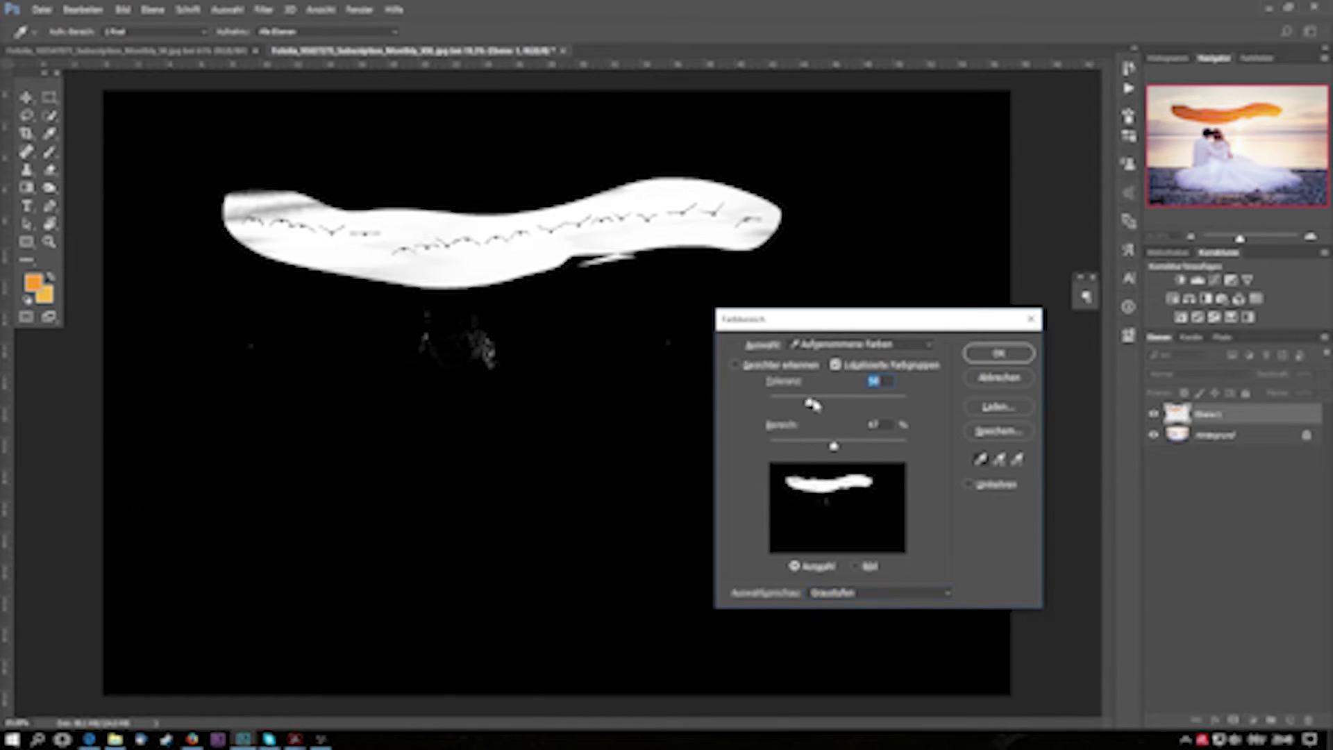
Step: Raise Toleranz and narrow Bereich so the couple drops out of the selection
drag(813, 404, 807, 401)
mouse_move(808, 400)
mouse_down()
mouse_move(872, 401)
mouse_move(832, 404)
mouse_up()
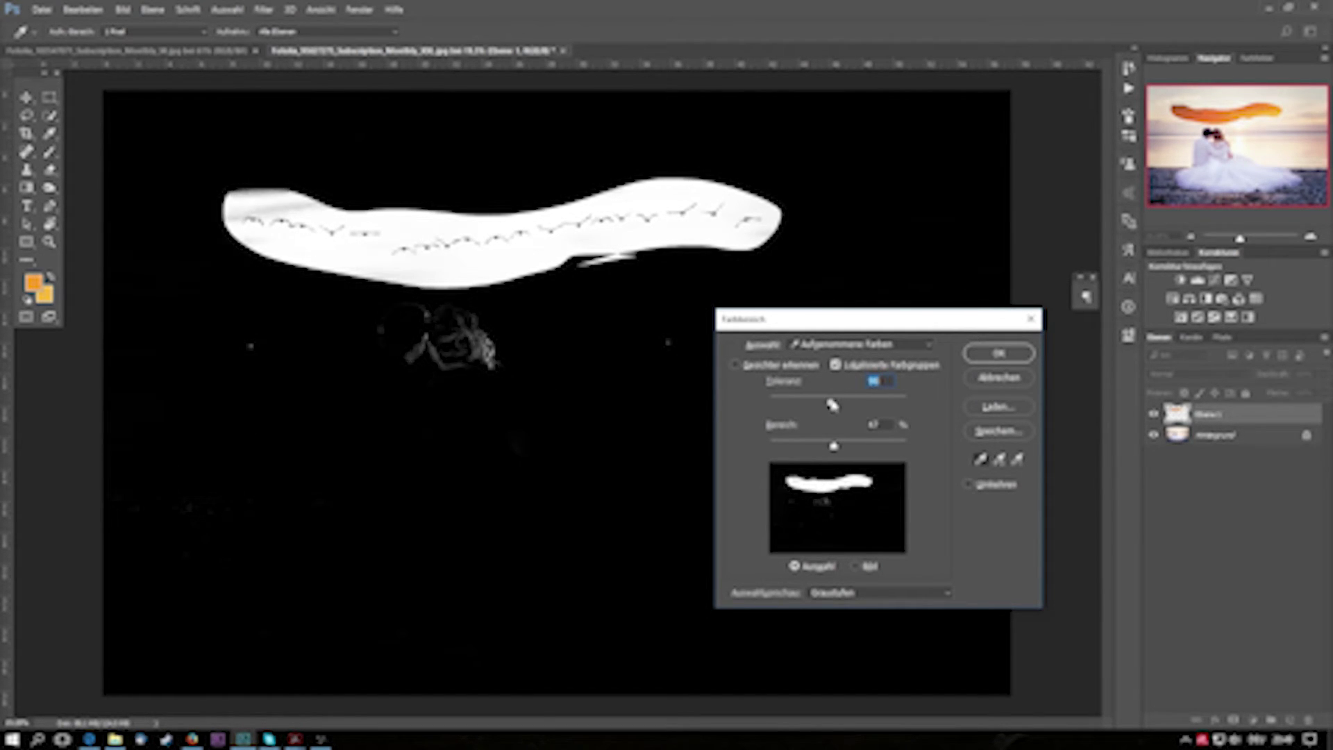
mouse_move(833, 450)
mouse_down()
mouse_move(799, 444)
mouse_move(903, 447)
mouse_move(741, 447)
mouse_move(841, 452)
mouse_up()
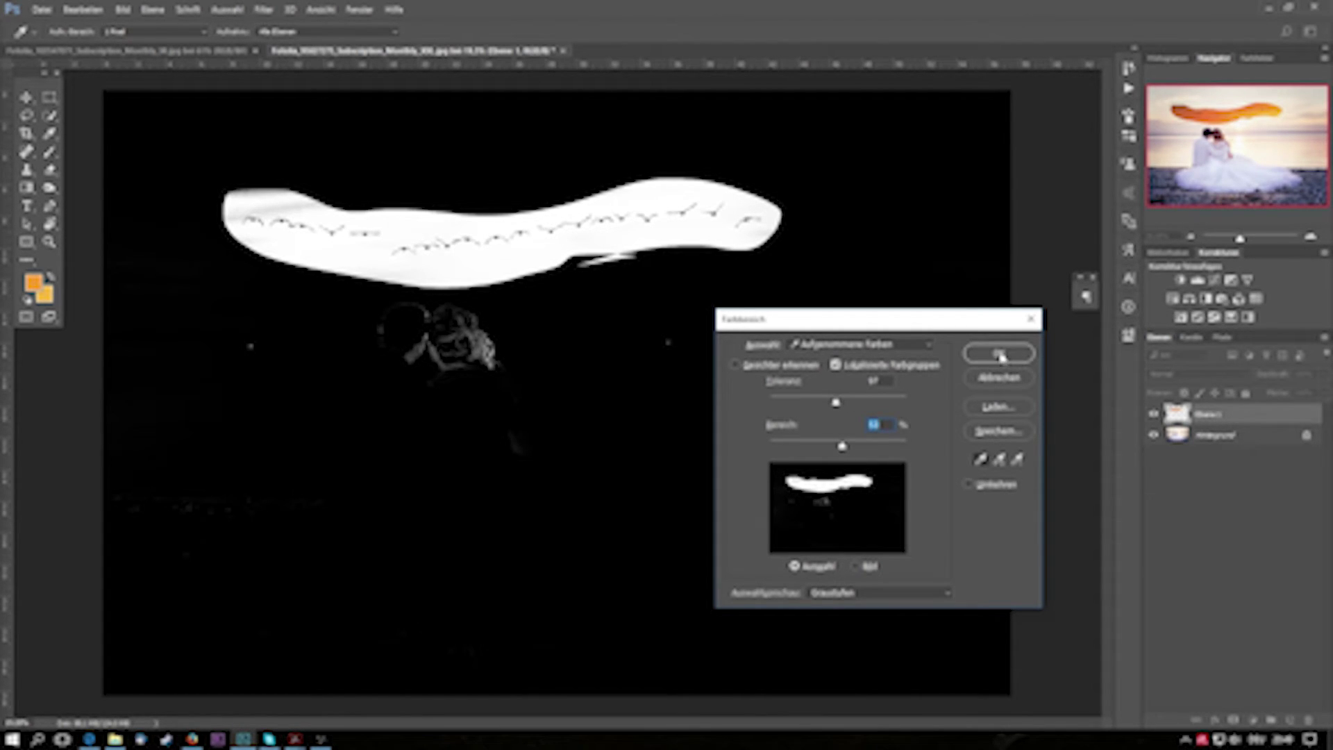
Step: Add the band's left part to the colour range and confirm the selection
key(ctrl)
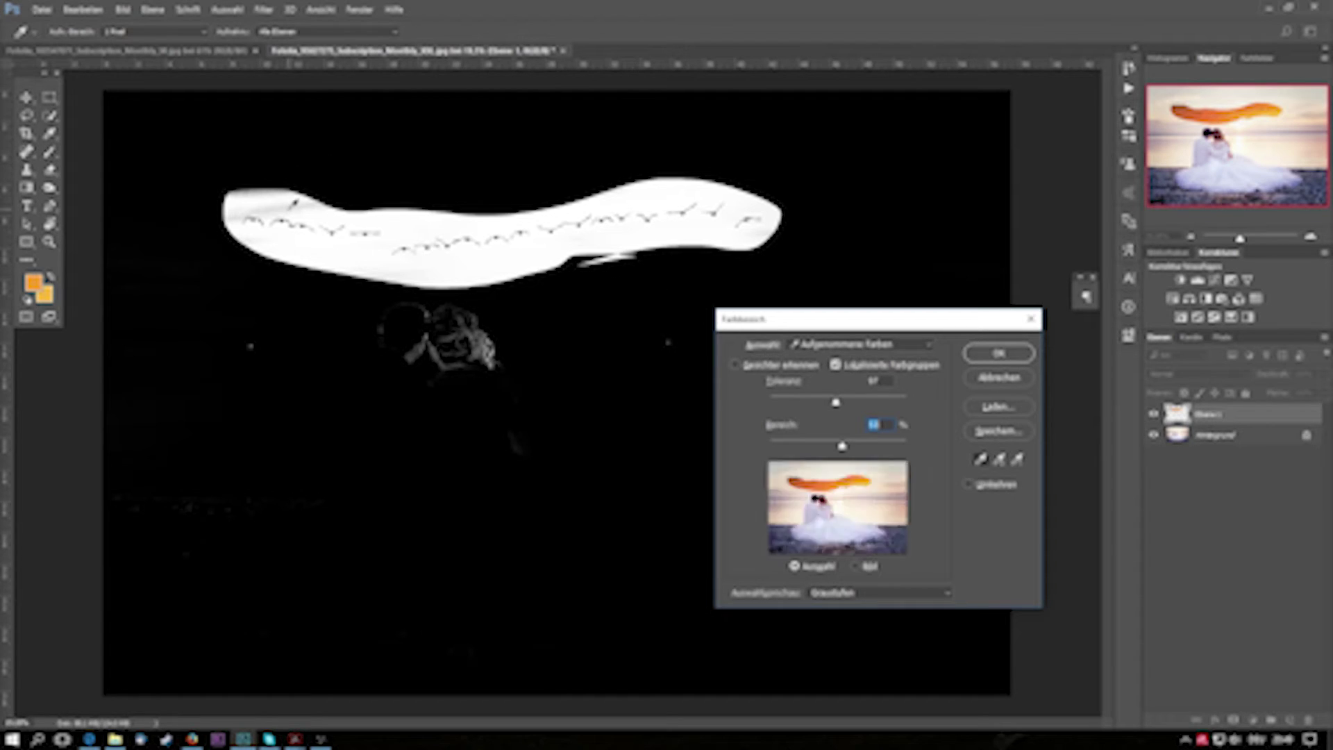
click(296, 205)
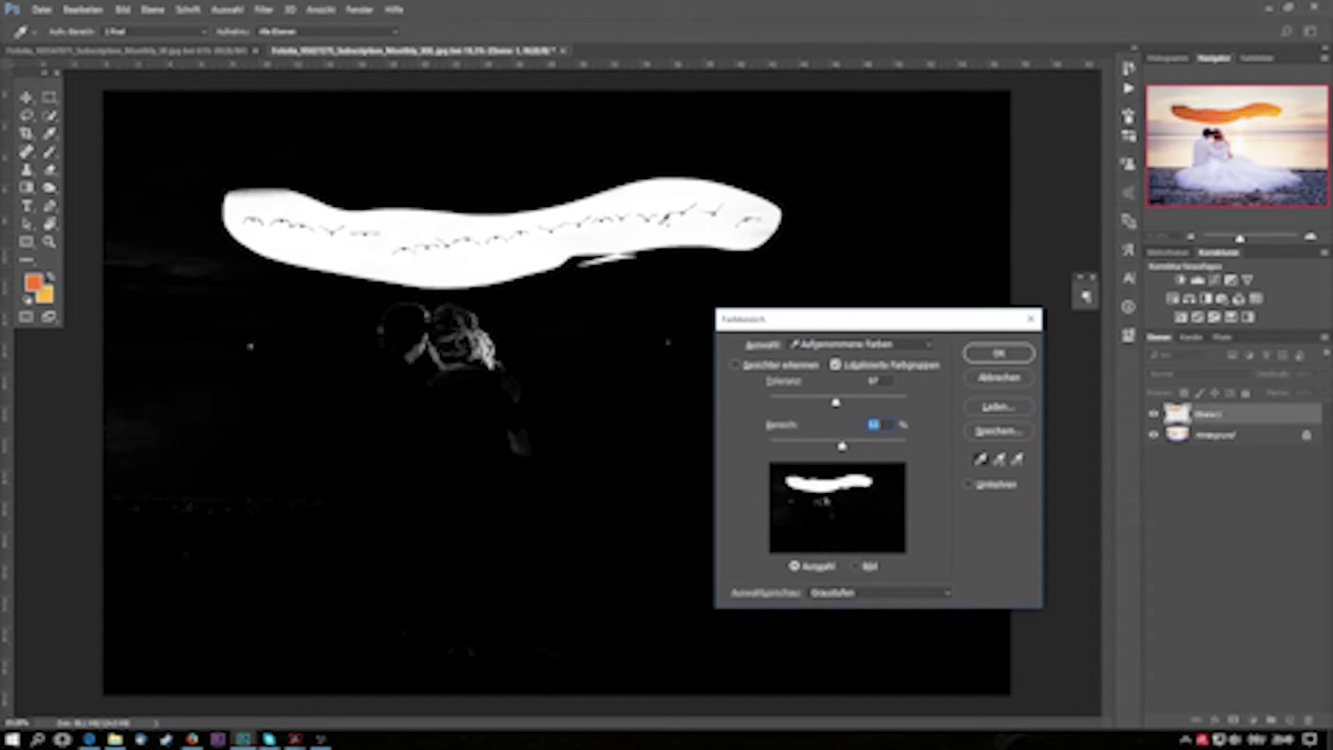
click(1005, 353)
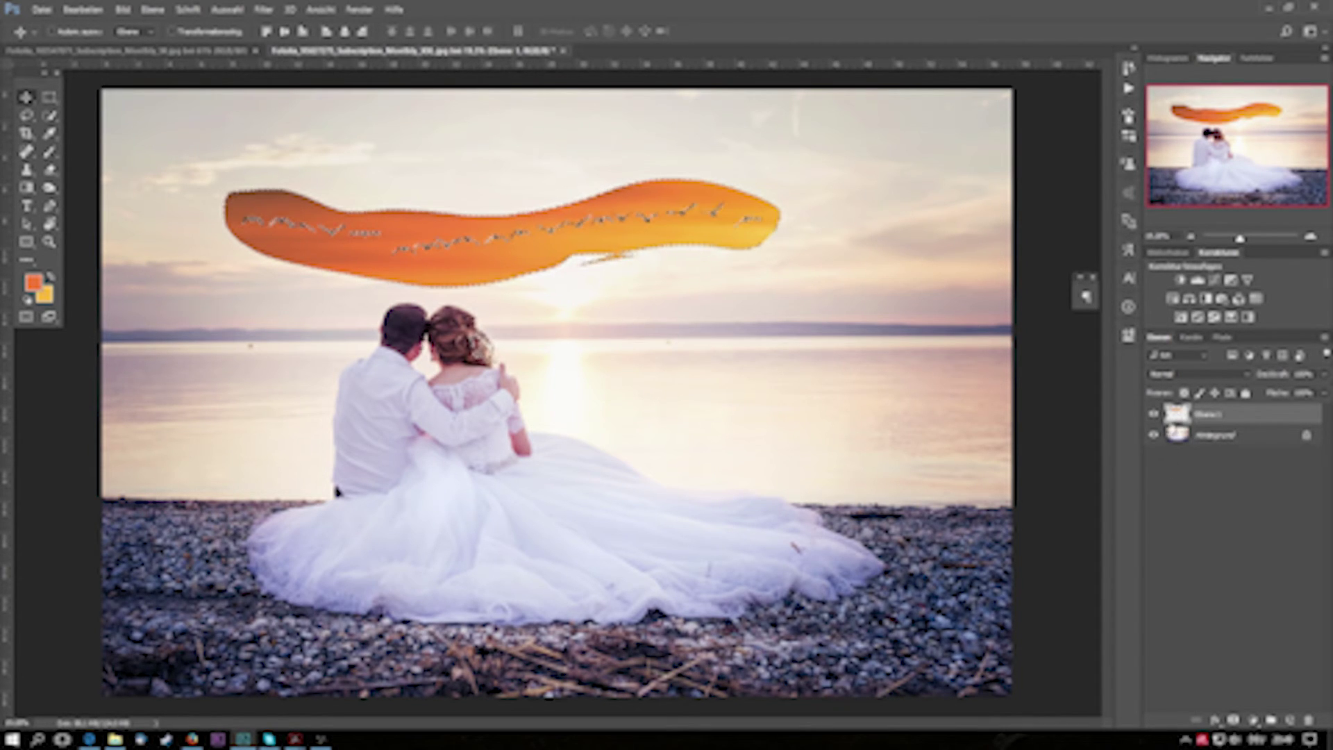
Step: Turn the selection into a layer mask on Ebene 1 so only the birds show
click(1234, 722)
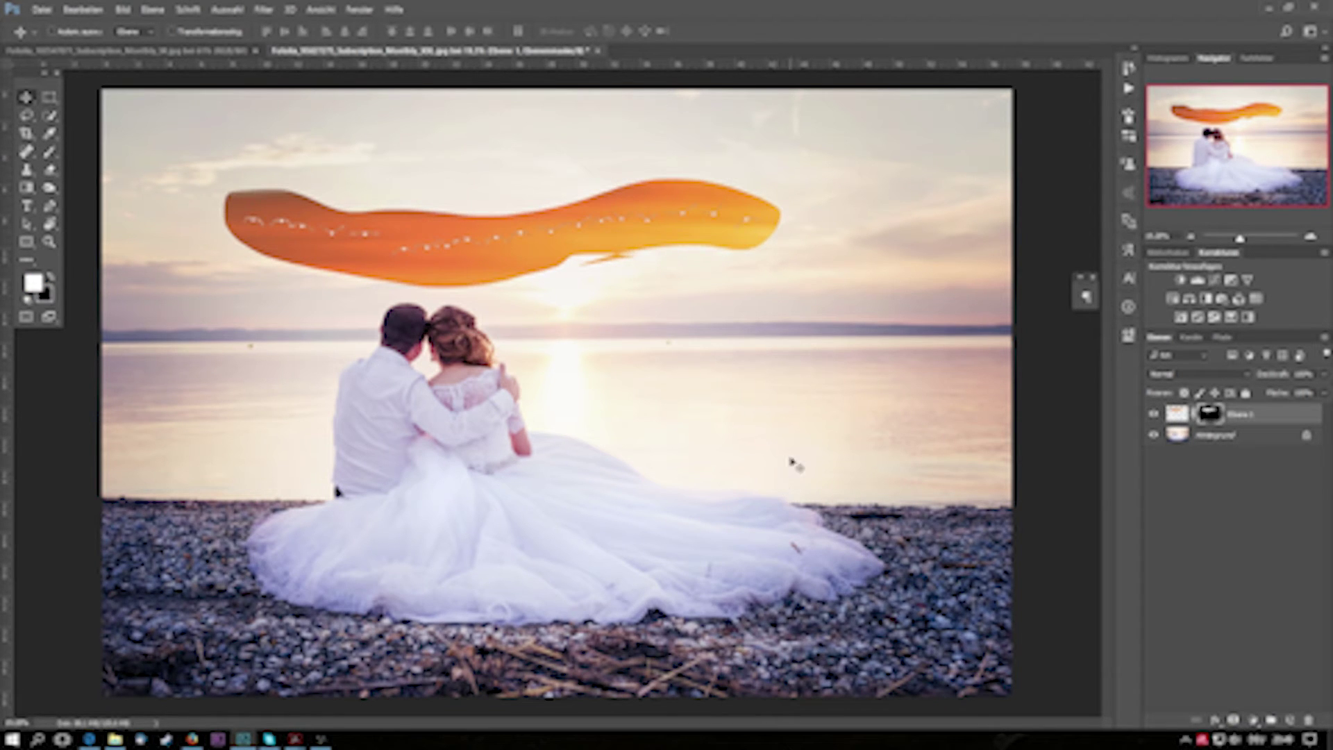
scroll(523, 225, up, 1)
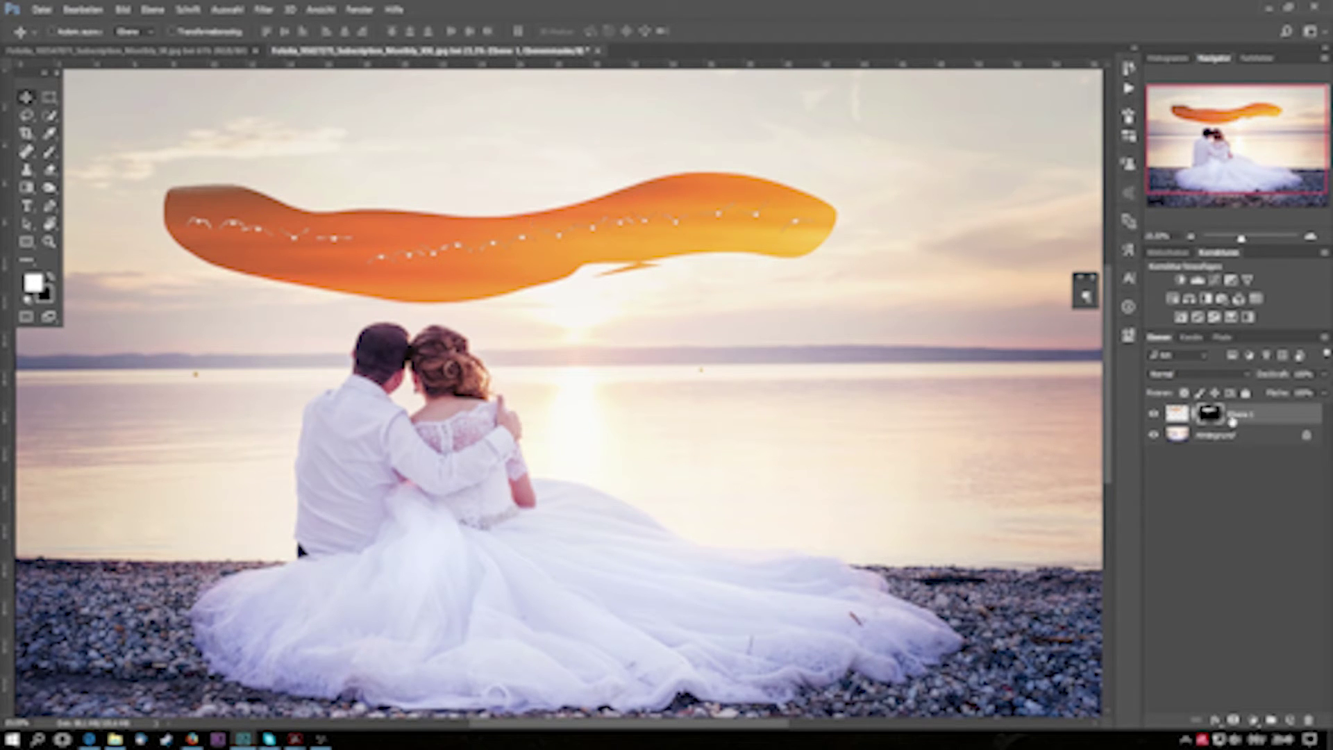
key(i)
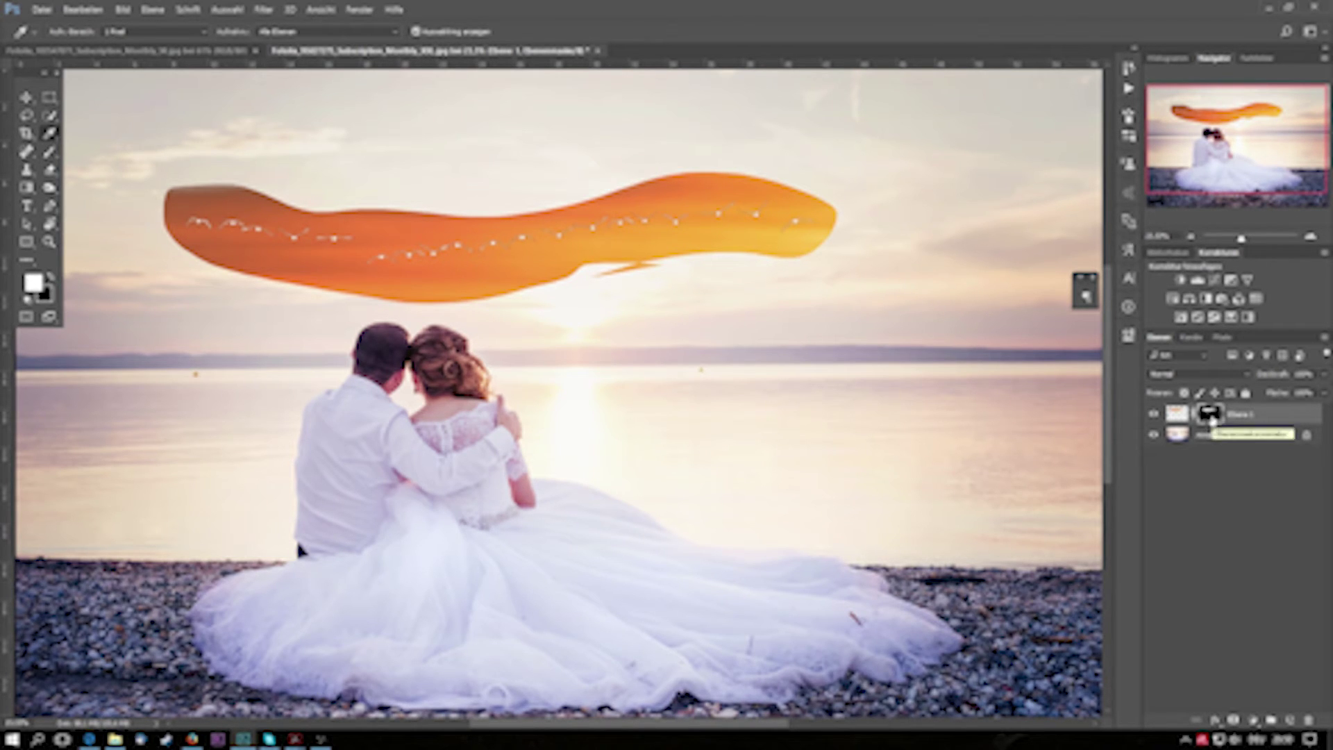
alt+shift+click(1214, 419)
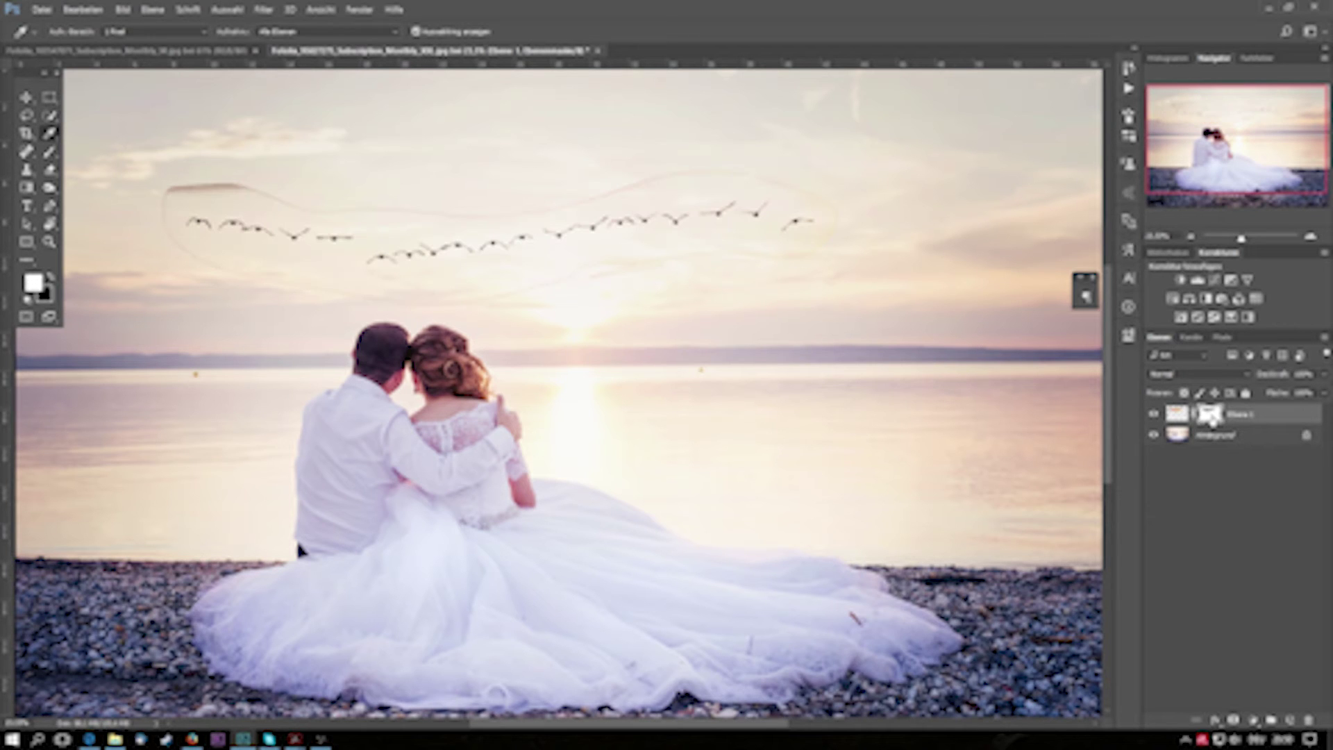
Step: Pick the Brush tool and make it smaller and harder
scroll(521, 259, up, 2)
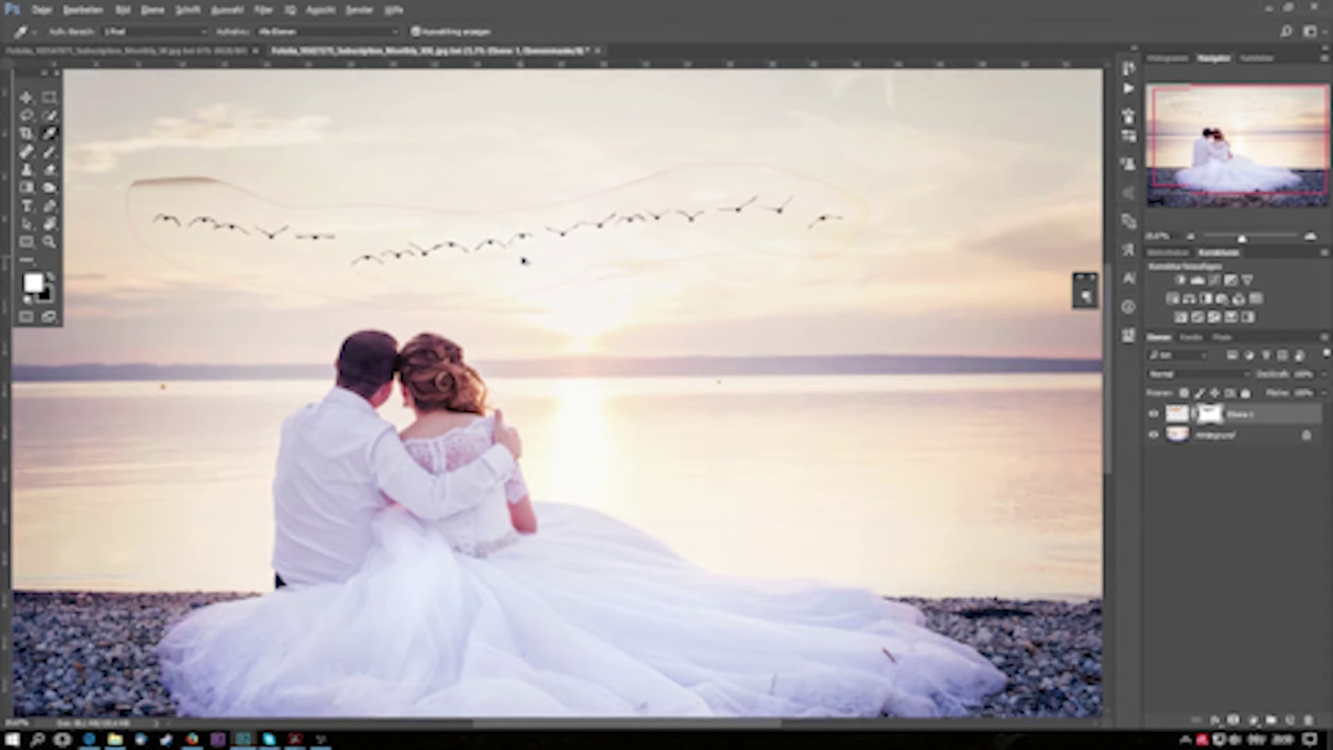
scroll(726, 295, down, 2)
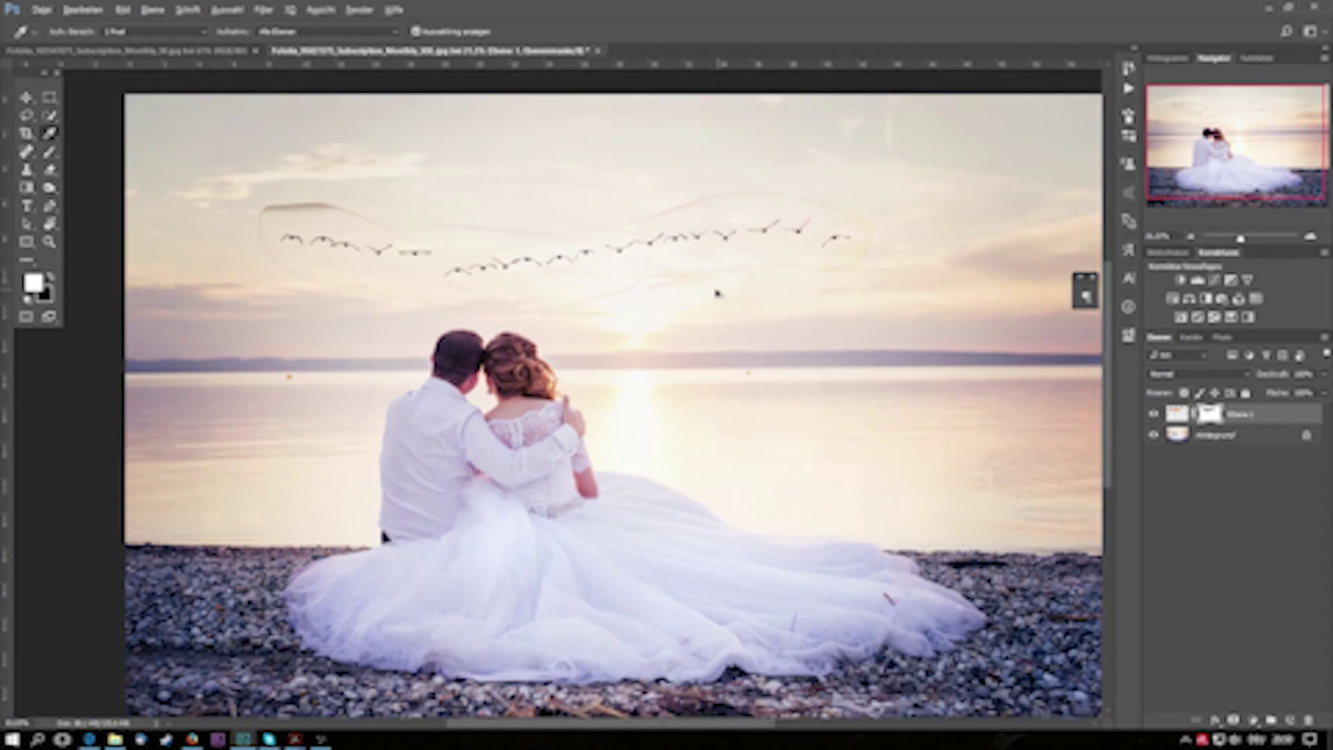
key(v)
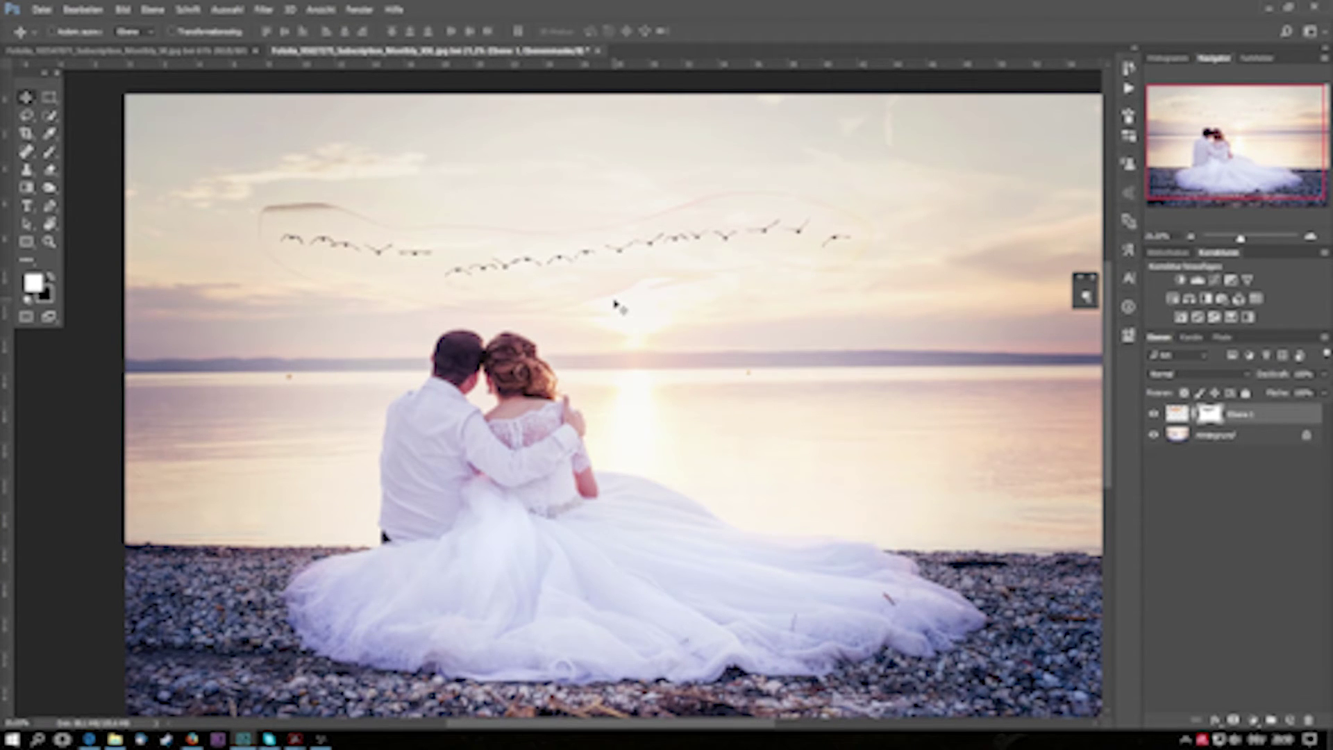
key(b)
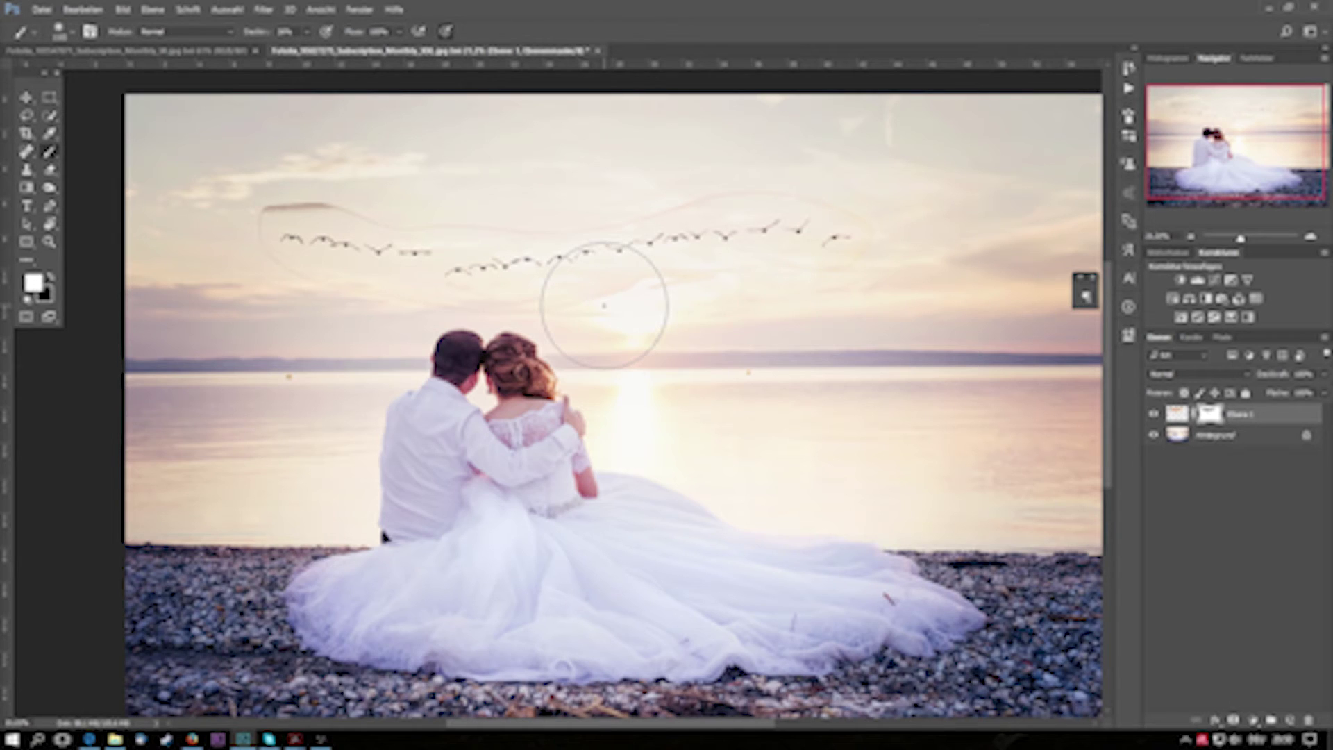
right_click(605, 305)
drag(732, 337, 720, 340)
click(744, 371)
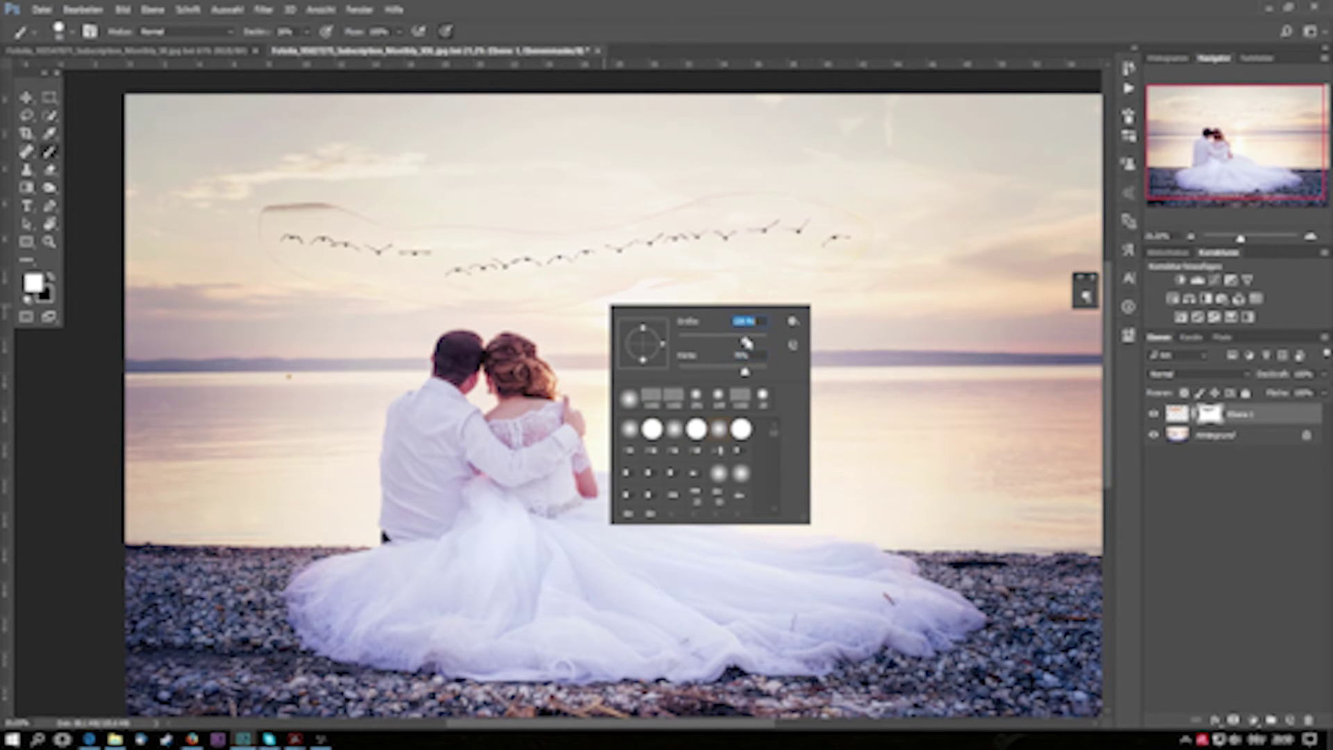
click(286, 31)
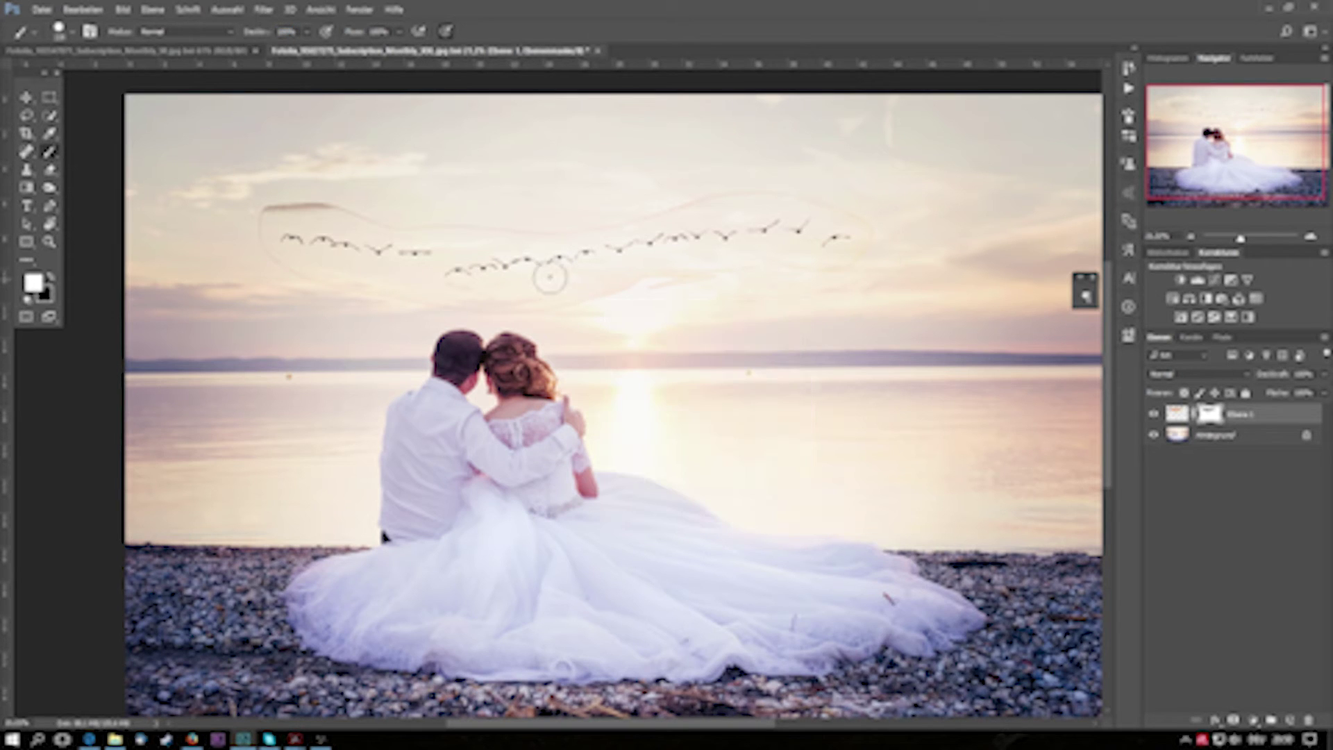
Step: Paint black on the mask to erase the faint band outline around the birds
drag(538, 299, 631, 291)
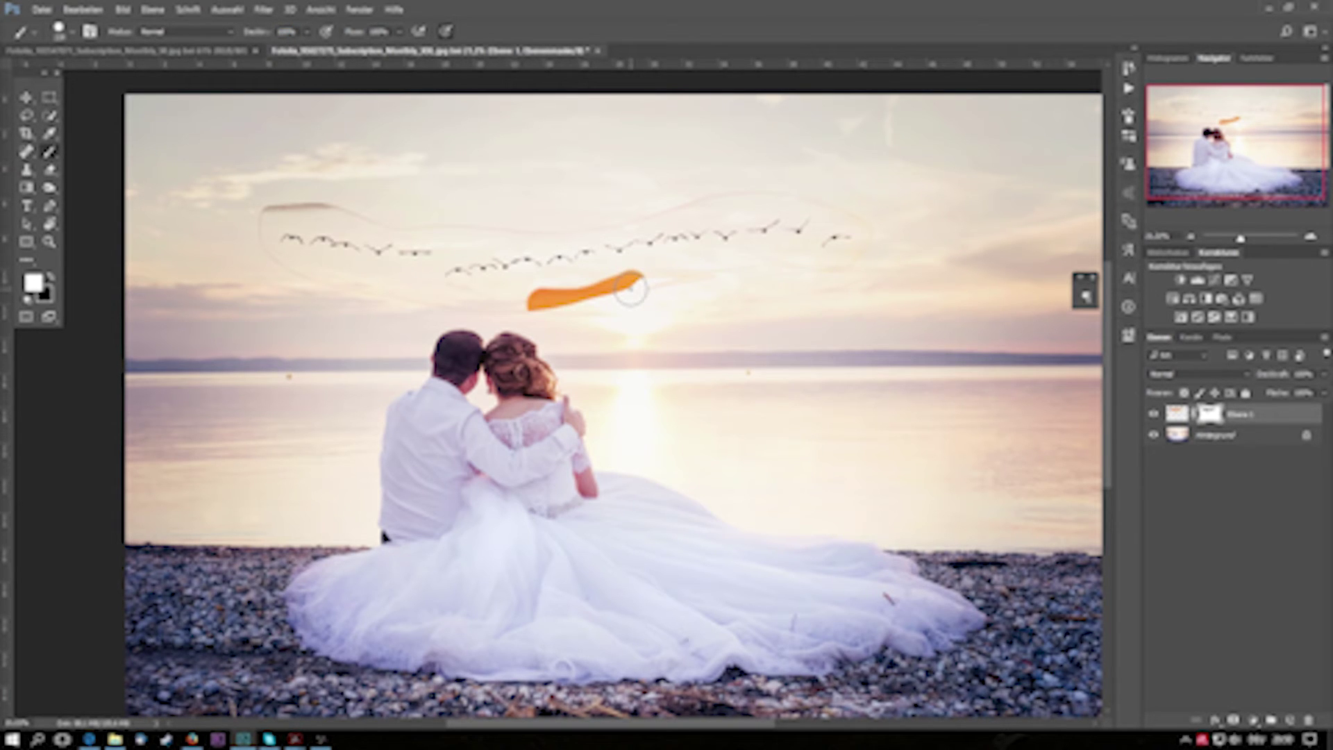
key(x)
drag(531, 302, 635, 280)
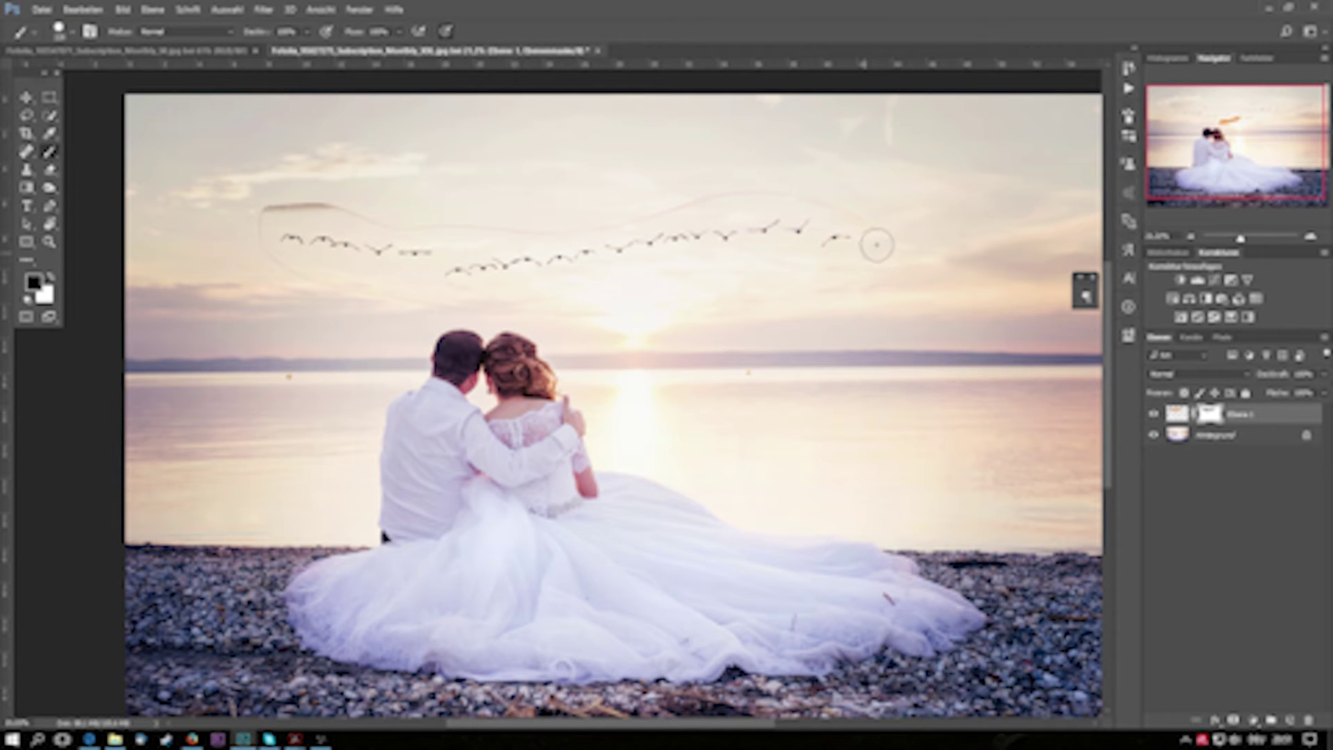
mouse_move(834, 207)
mouse_down()
mouse_move(702, 190)
mouse_move(563, 214)
mouse_move(408, 218)
mouse_move(297, 200)
mouse_move(250, 229)
mouse_move(306, 277)
mouse_move(401, 301)
mouse_move(723, 304)
mouse_up()
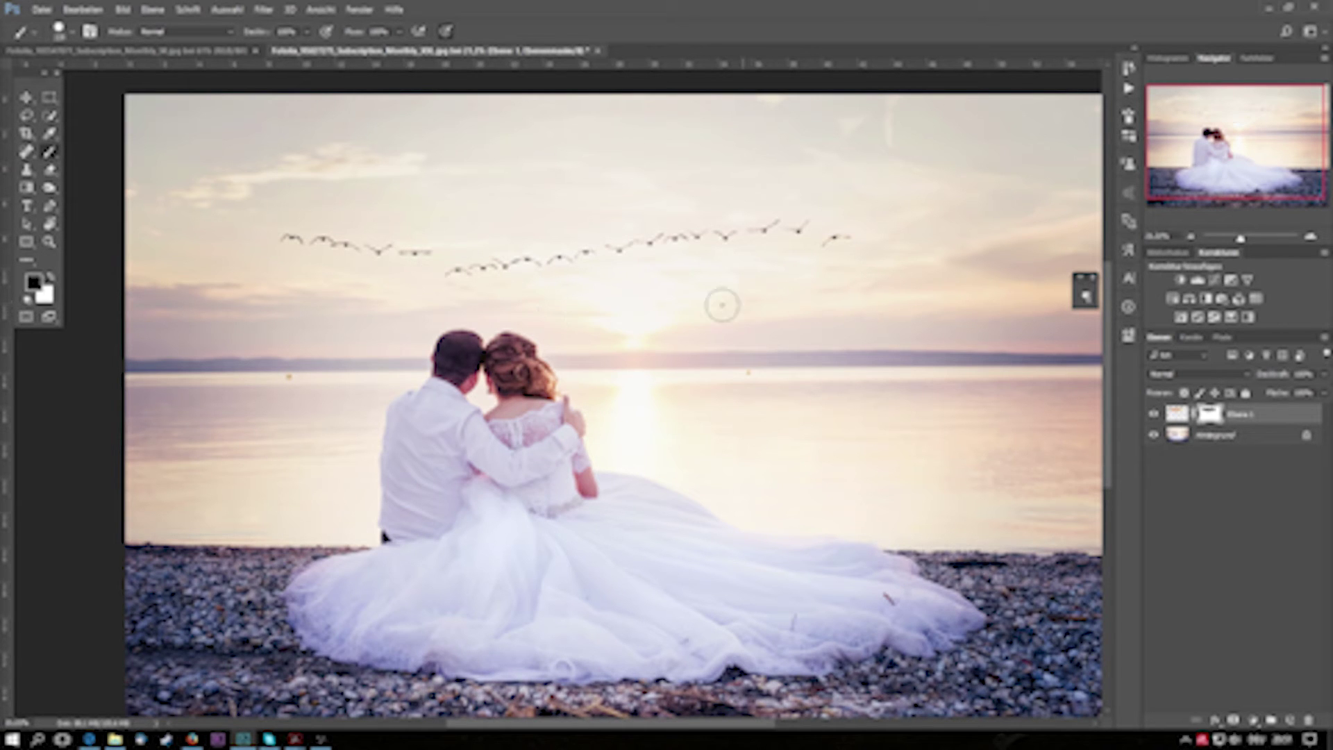
Step: Paint the leftmost bird and its wing fragment out of the mask
scroll(479, 311, up, 2)
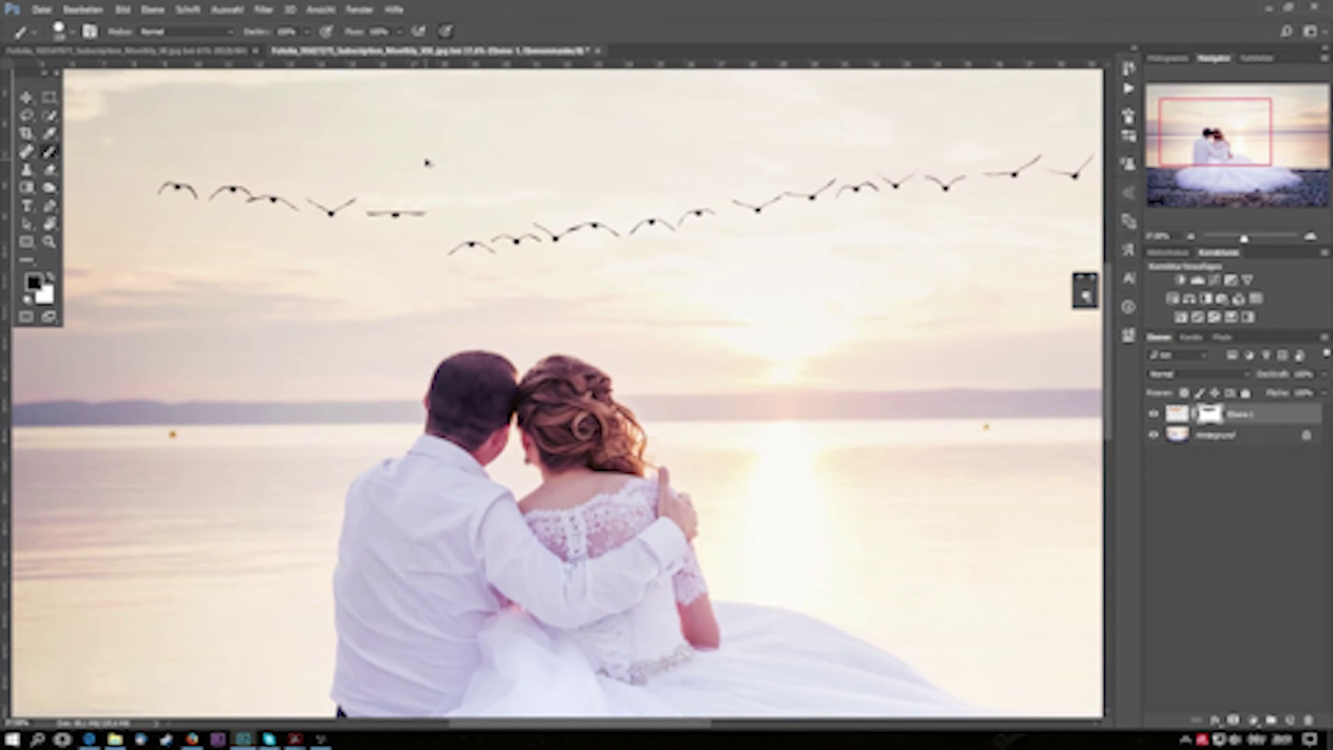
scroll(427, 163, up, 2)
scroll(414, 155, up, 2)
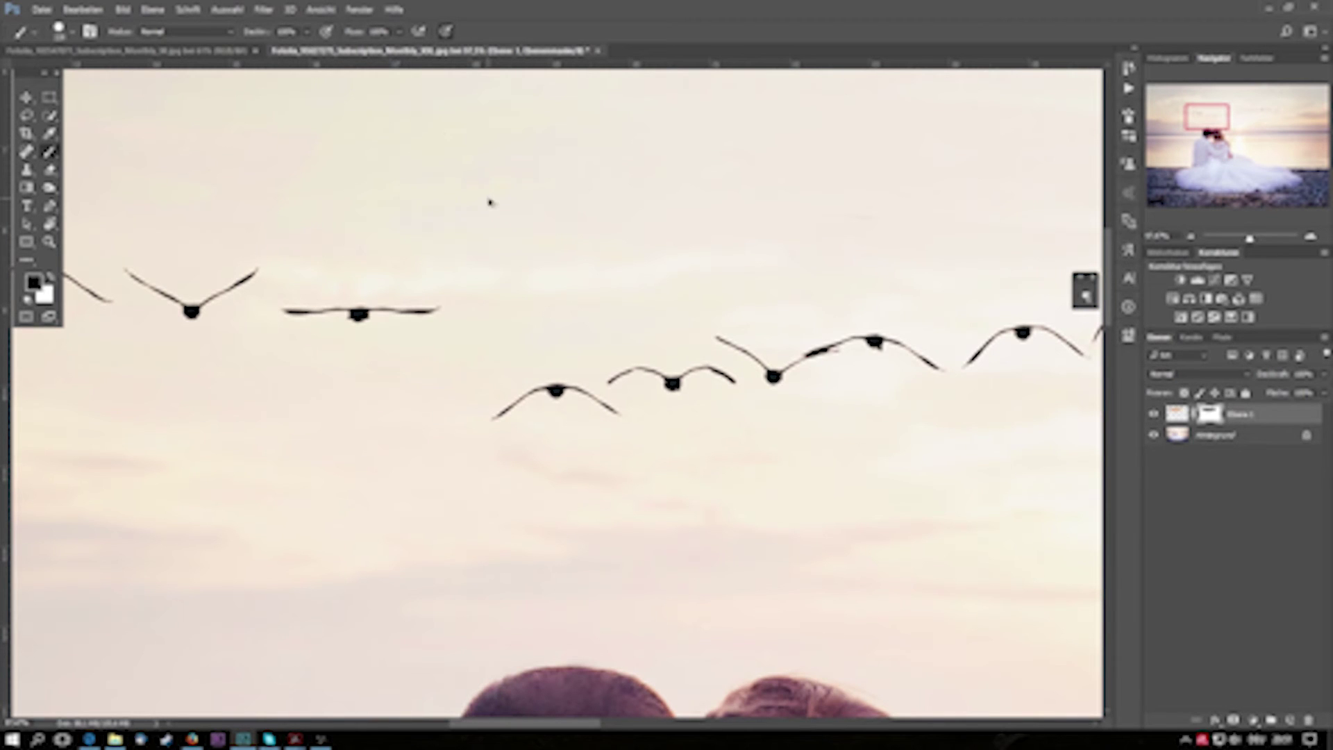
scroll(498, 306, down, 1)
scroll(497, 307, down, 1)
scroll(814, 363, down, 1)
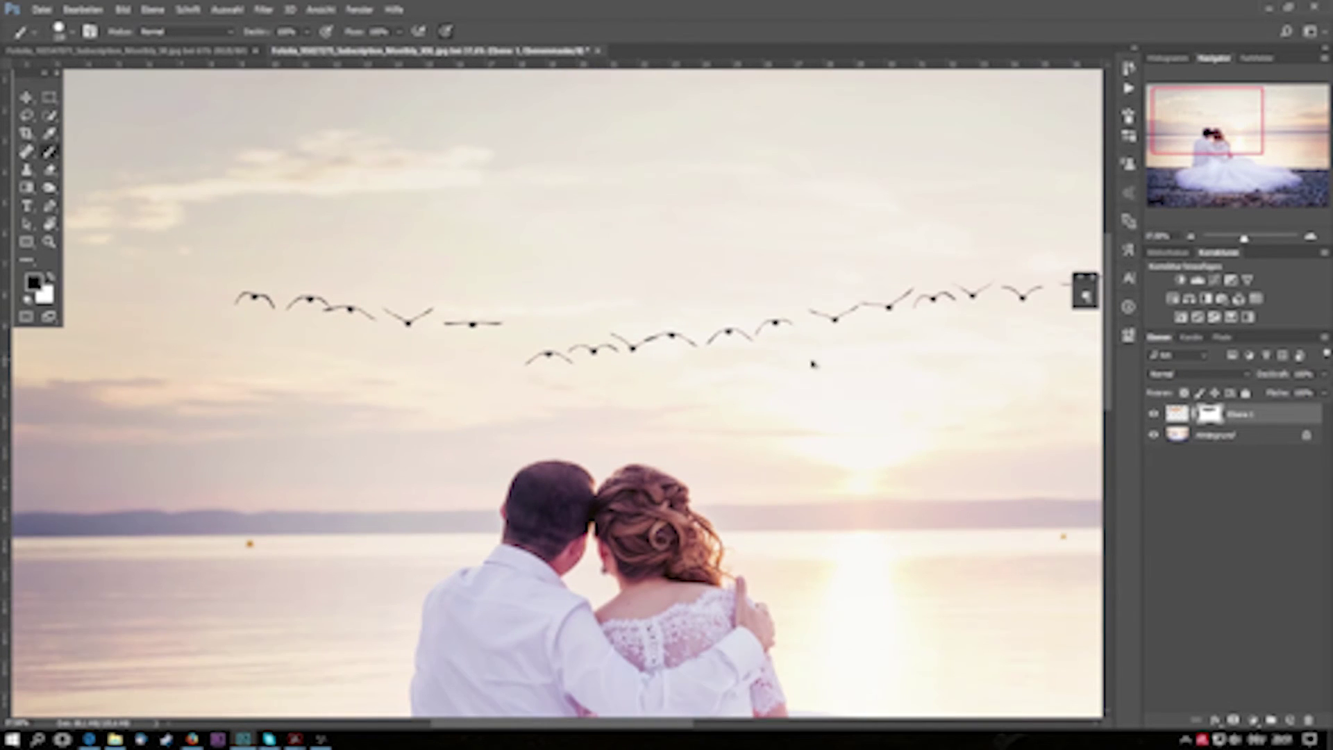
scroll(477, 333, up, 1)
scroll(444, 331, down, 1)
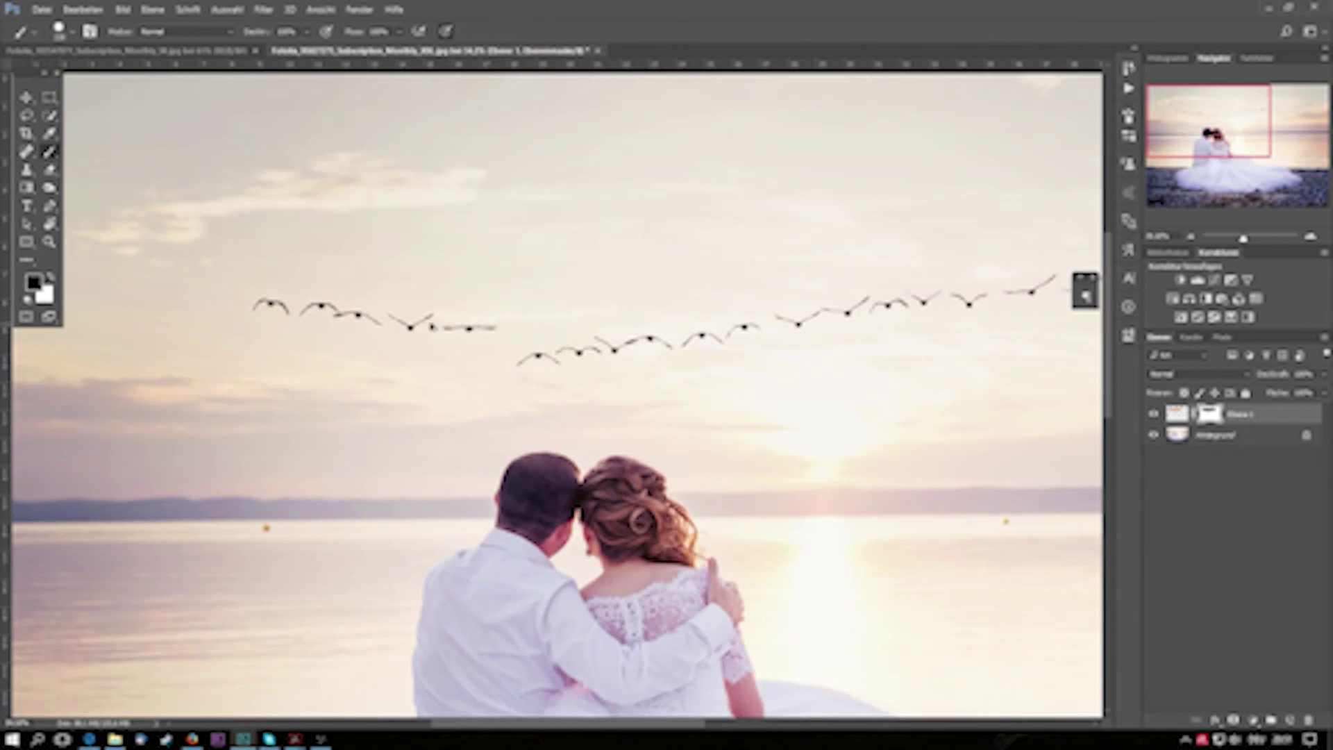
scroll(329, 316, up, 1)
scroll(329, 316, up, 1)
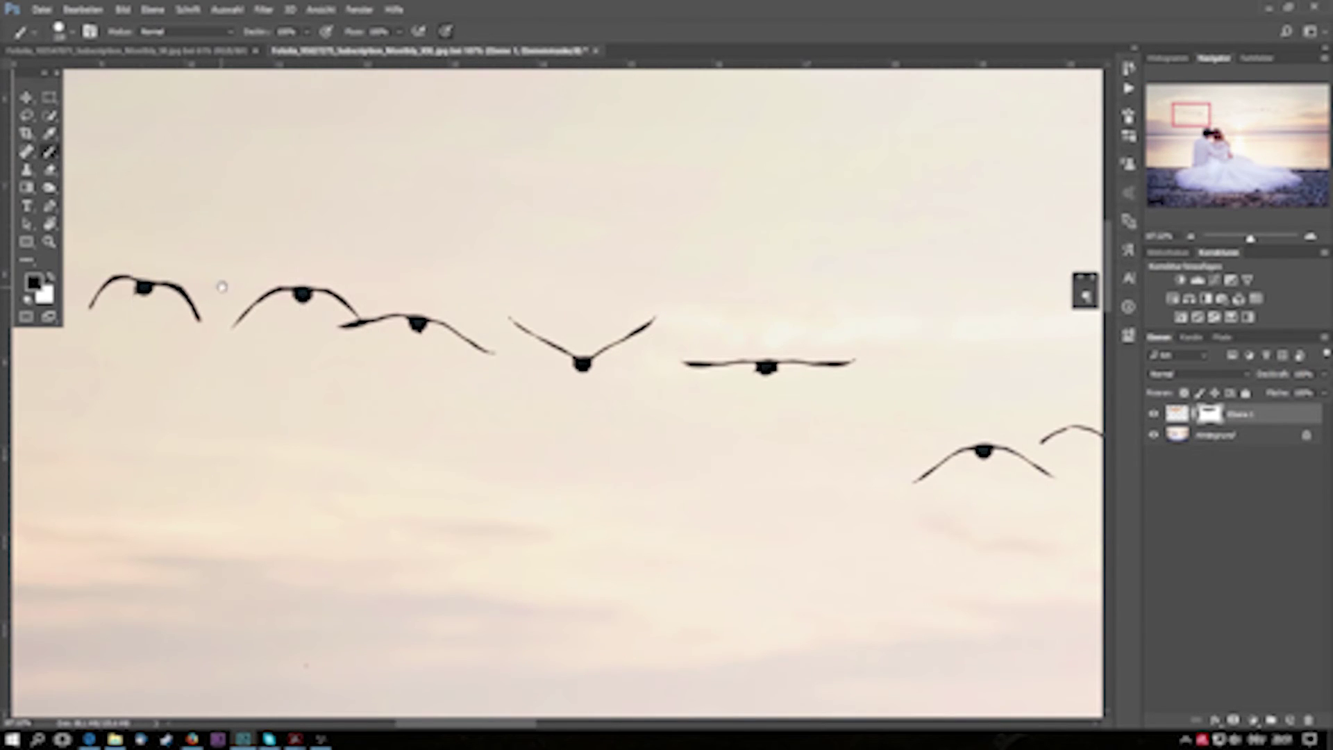
drag(216, 291, 530, 292)
mouse_move(396, 260)
mouse_down()
mouse_move(418, 297)
mouse_move(441, 274)
mouse_up()
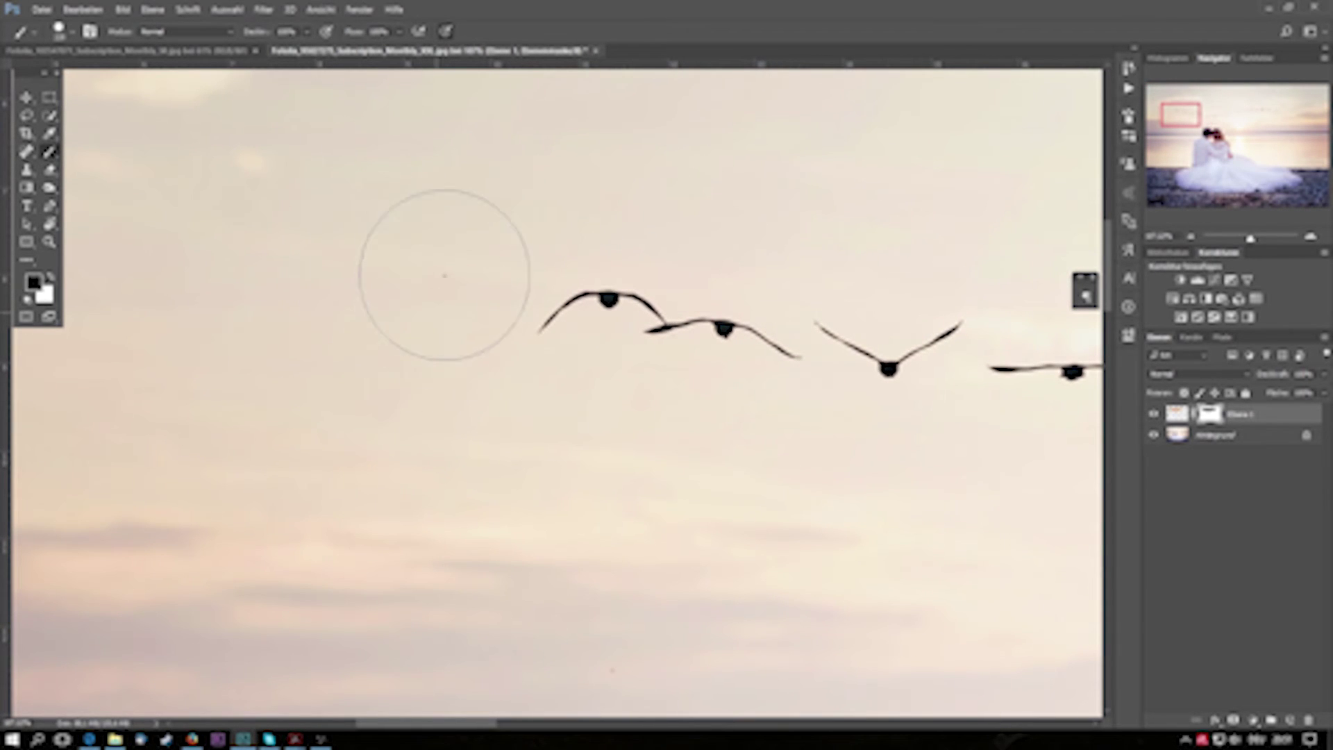
Step: Zoom and scroll around the composite to check the cleaned-up flock in the sky
scroll(464, 404, down, 1)
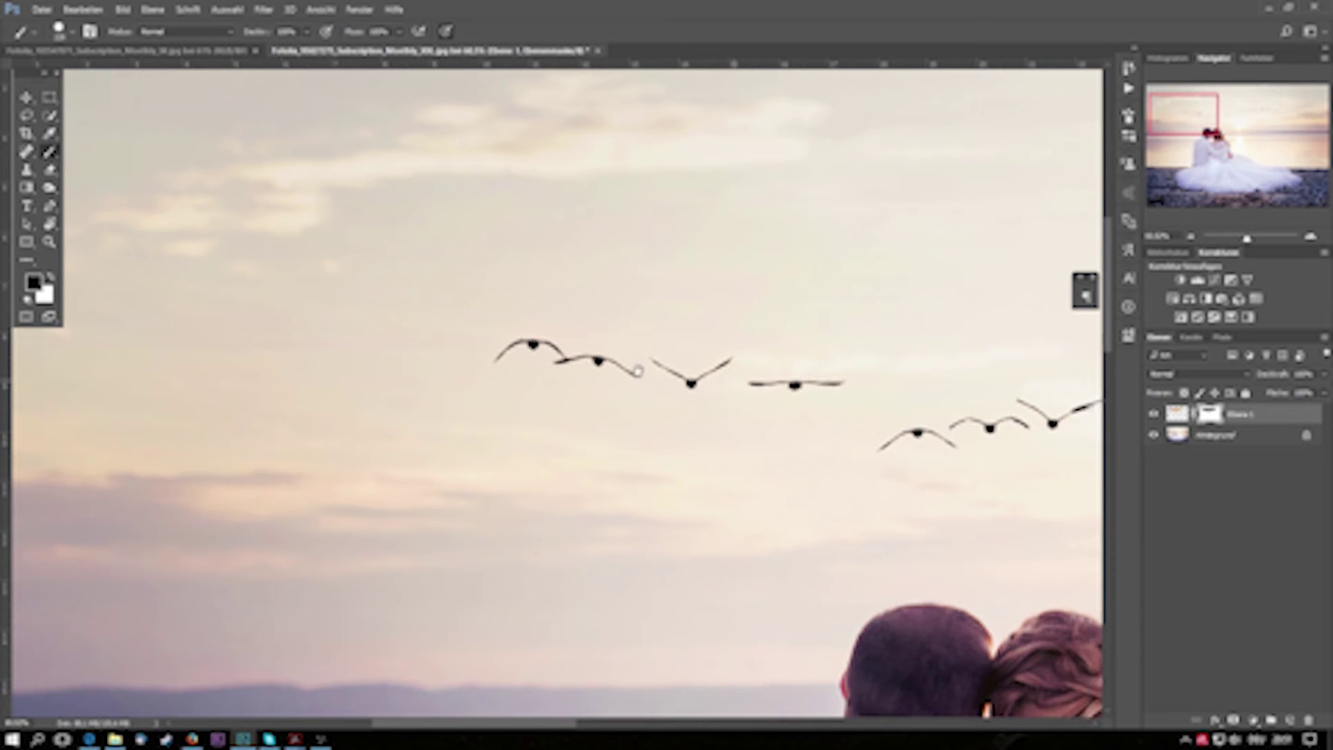
scroll(591, 361, right, 6)
scroll(555, 354, right, 1)
scroll(535, 348, right, 3)
scroll(685, 390, down, 1)
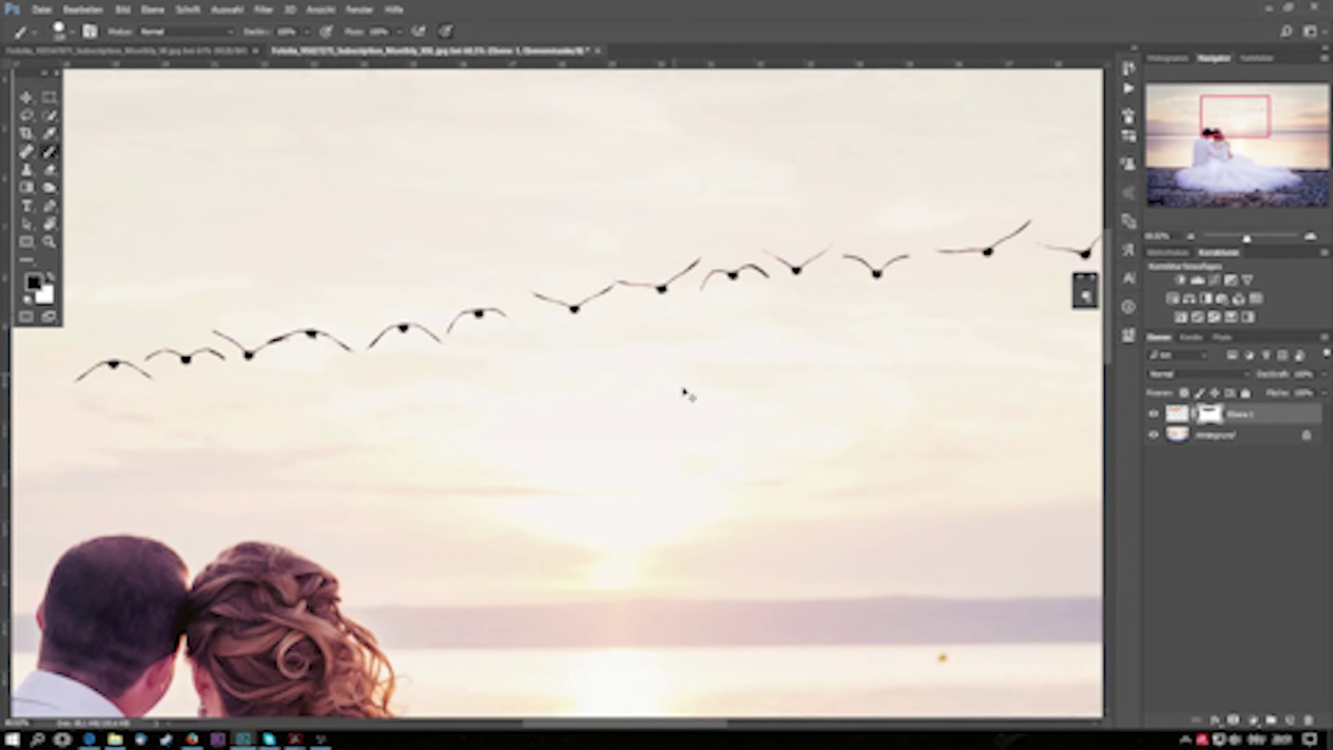
scroll(706, 390, down, 1)
scroll(706, 391, down, 1)
scroll(718, 391, down, 1)
scroll(688, 378, down, 1)
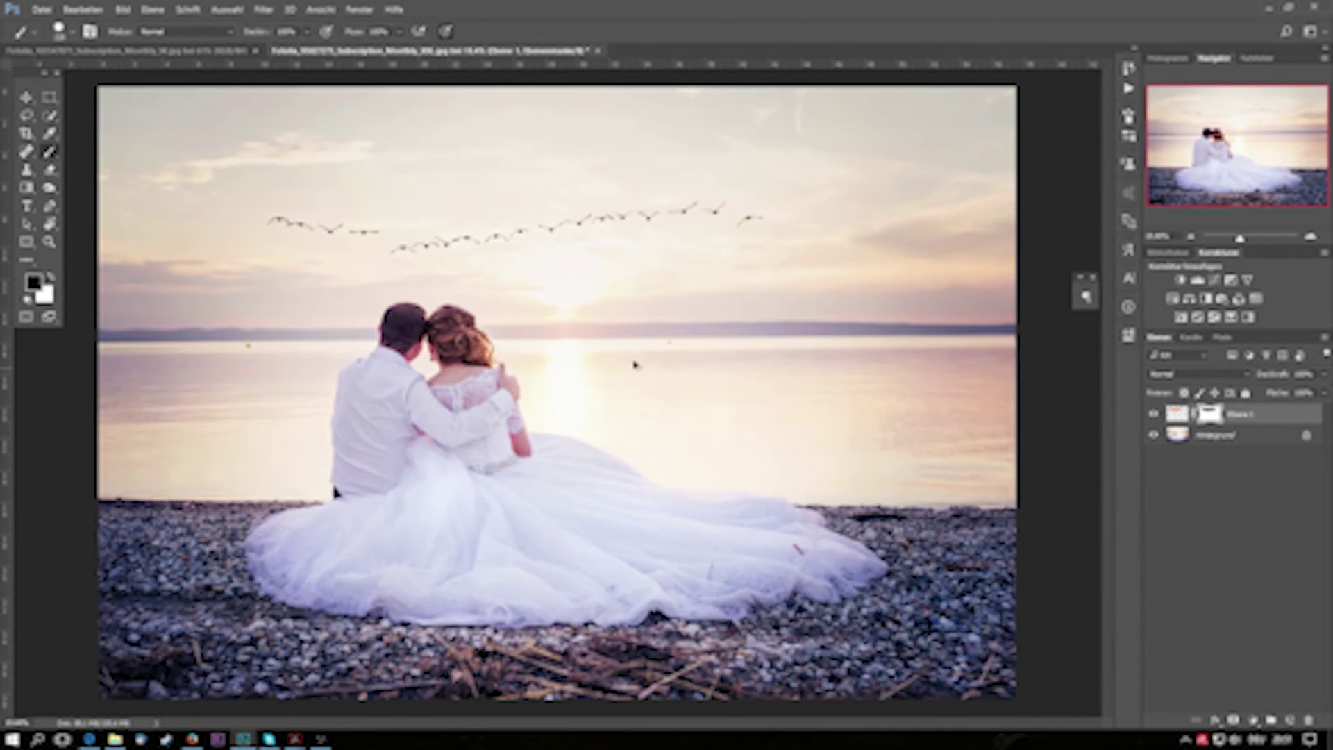
scroll(445, 222, down, 1)
scroll(459, 195, up, 3)
scroll(488, 200, up, 1)
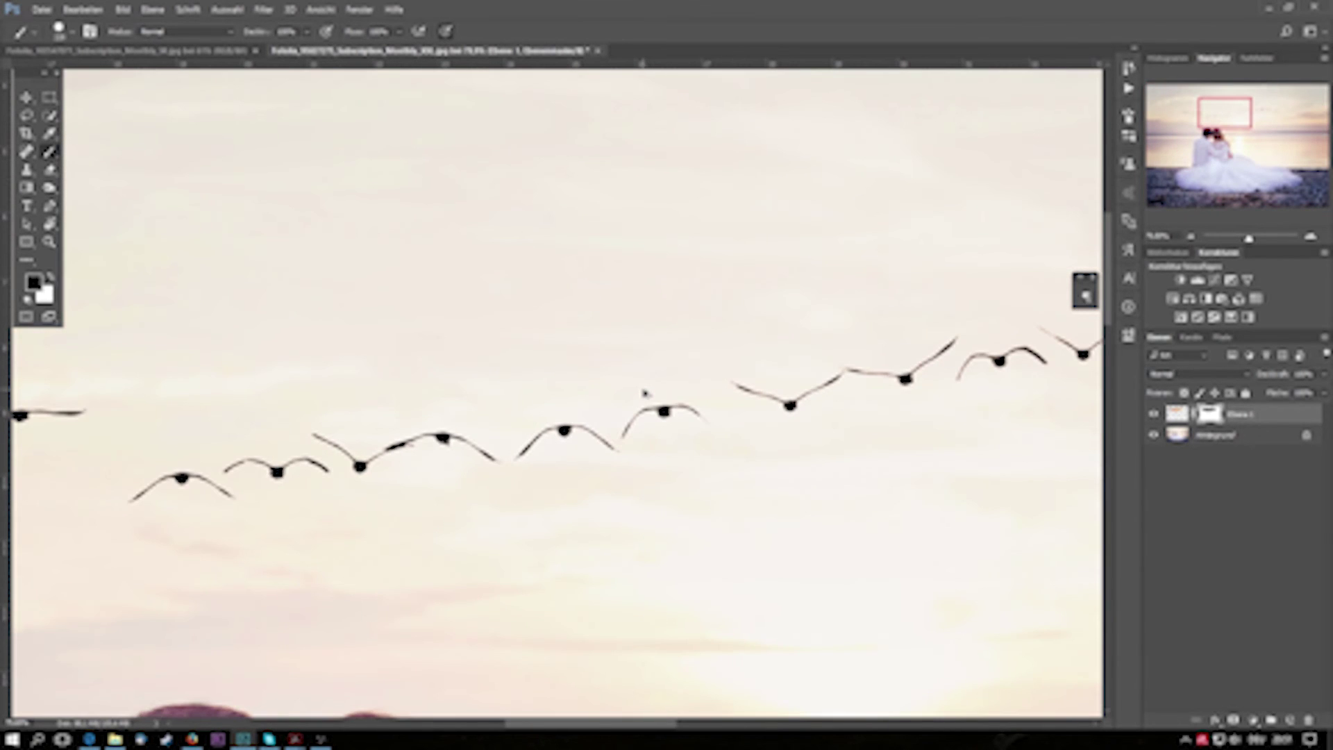
scroll(644, 394, up, 2)
scroll(643, 391, up, 1)
scroll(638, 391, up, 1)
scroll(646, 393, down, 1)
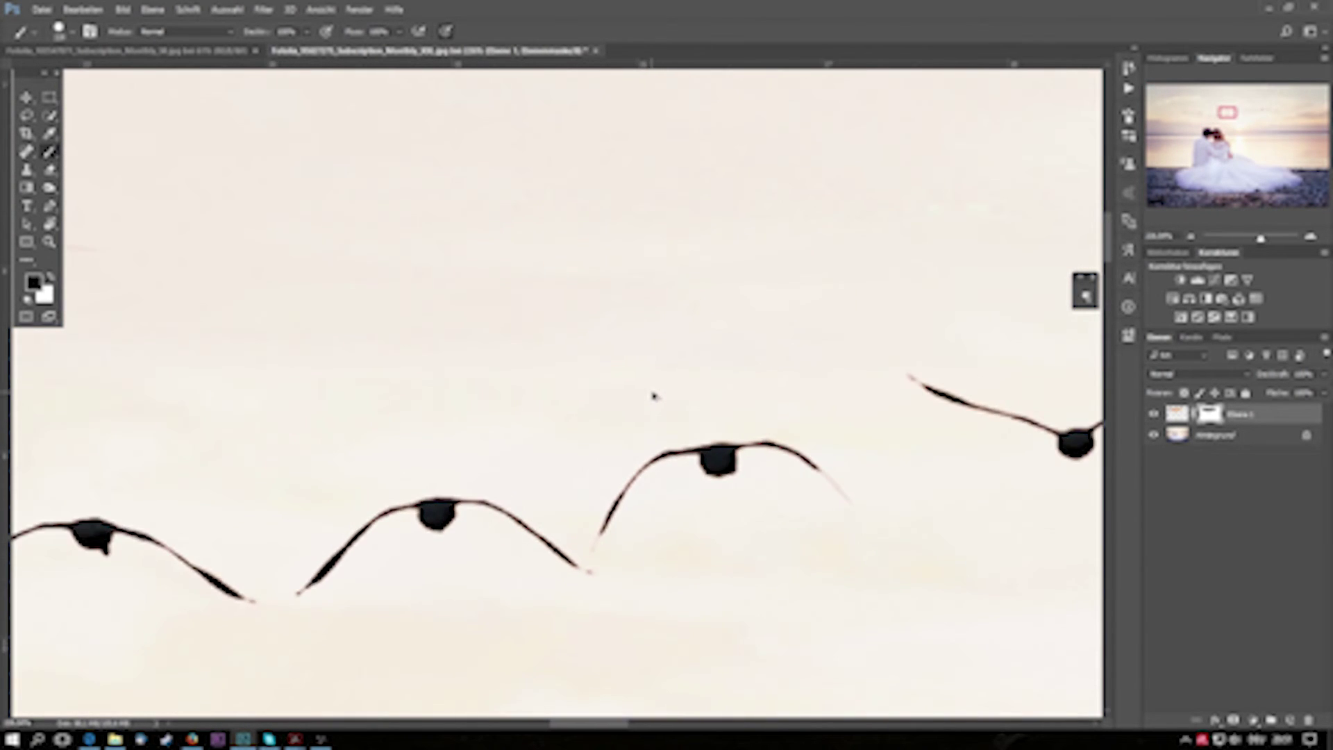
scroll(653, 395, down, 1)
scroll(649, 417, down, 1)
scroll(640, 463, down, 1)
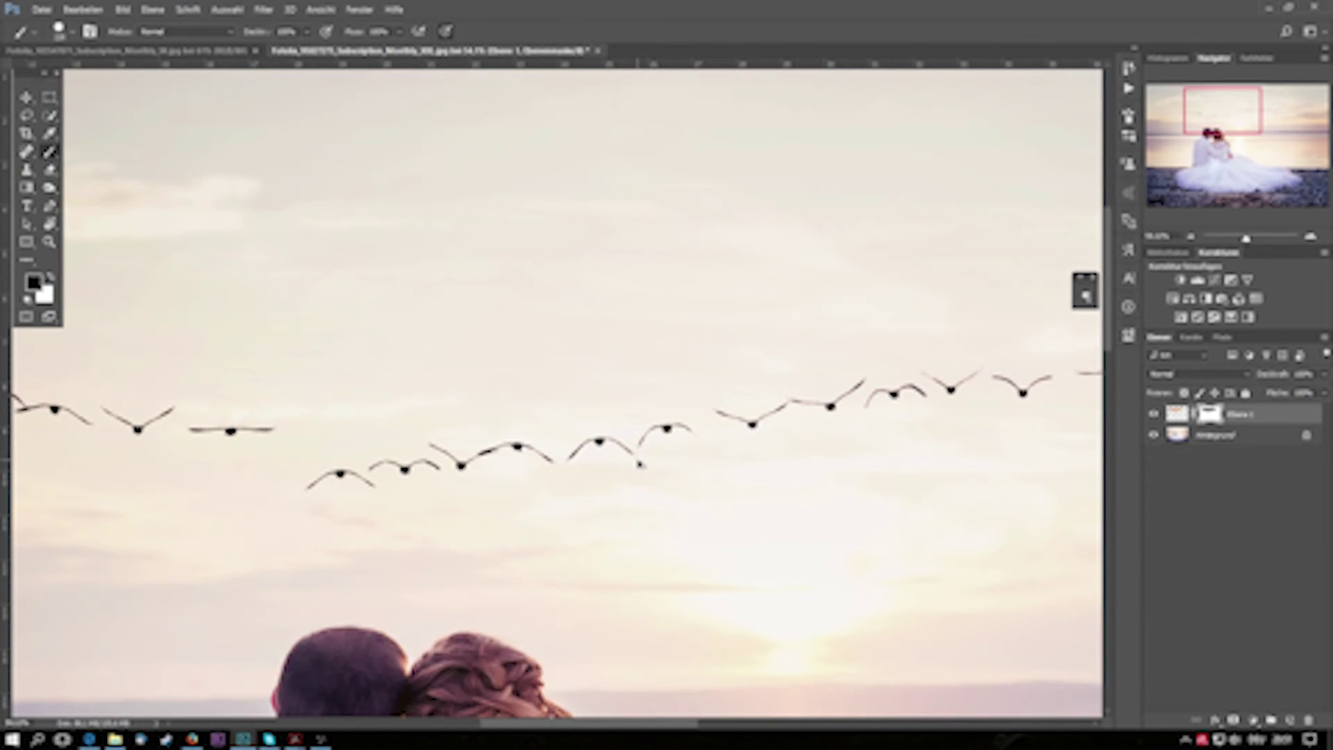
scroll(640, 462, down, 1)
scroll(639, 464, down, 1)
scroll(638, 467, down, 1)
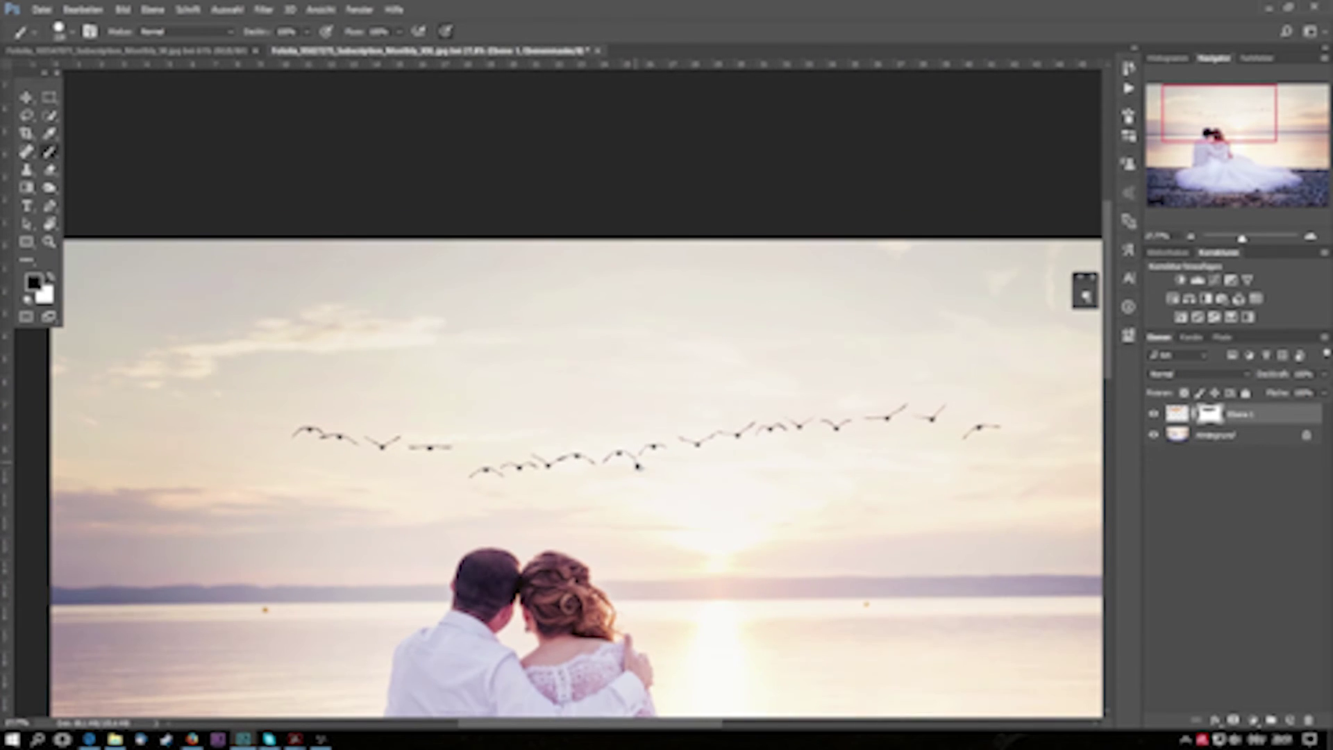
scroll(651, 467, down, 1)
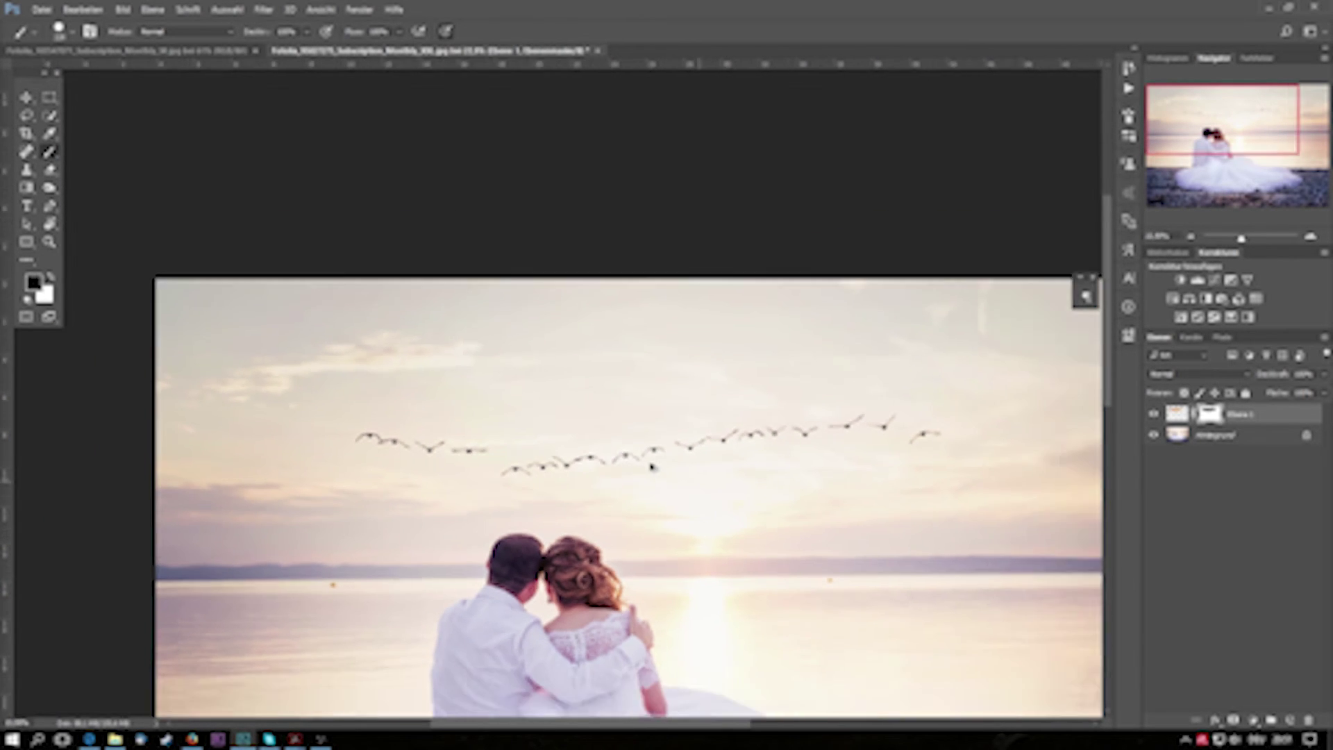
scroll(651, 467, down, 1)
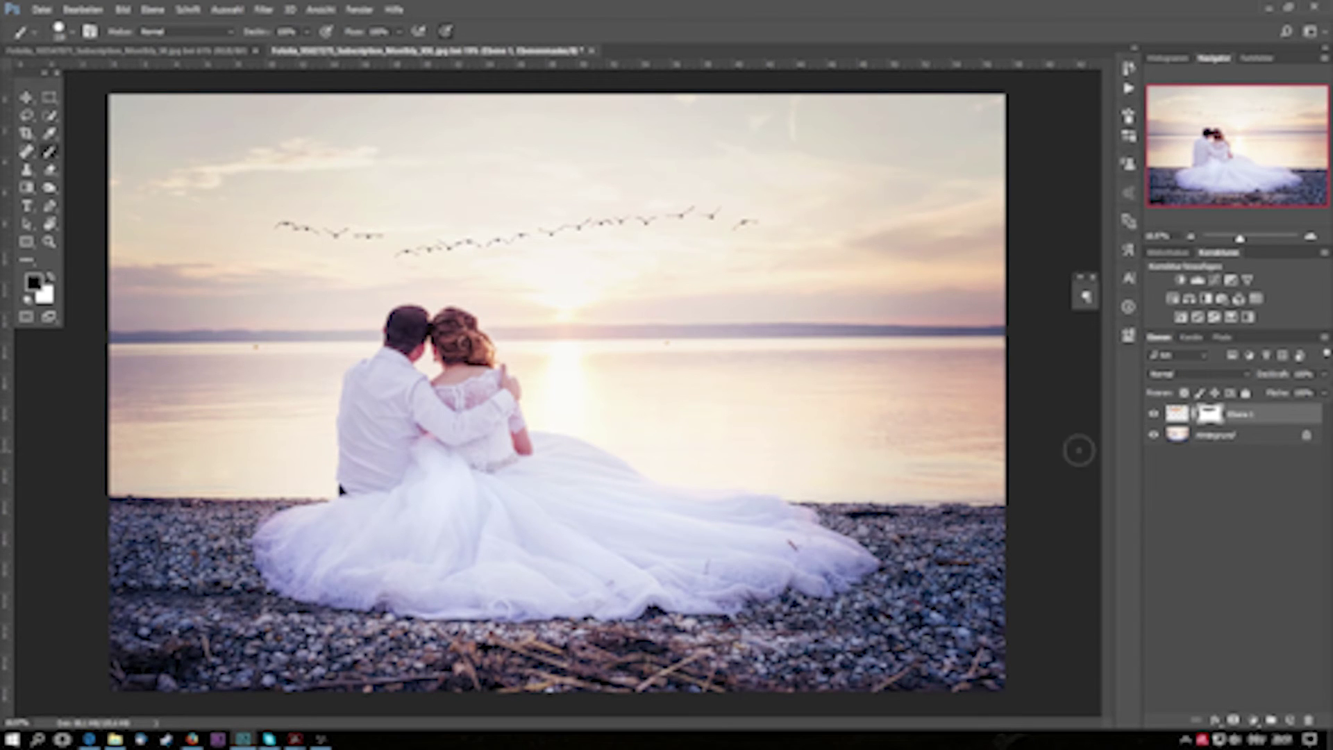
Step: Duplicate Hintergrund above Ebene 1 in Farbe blend mode, then reselect Ebene 1
click(1236, 437)
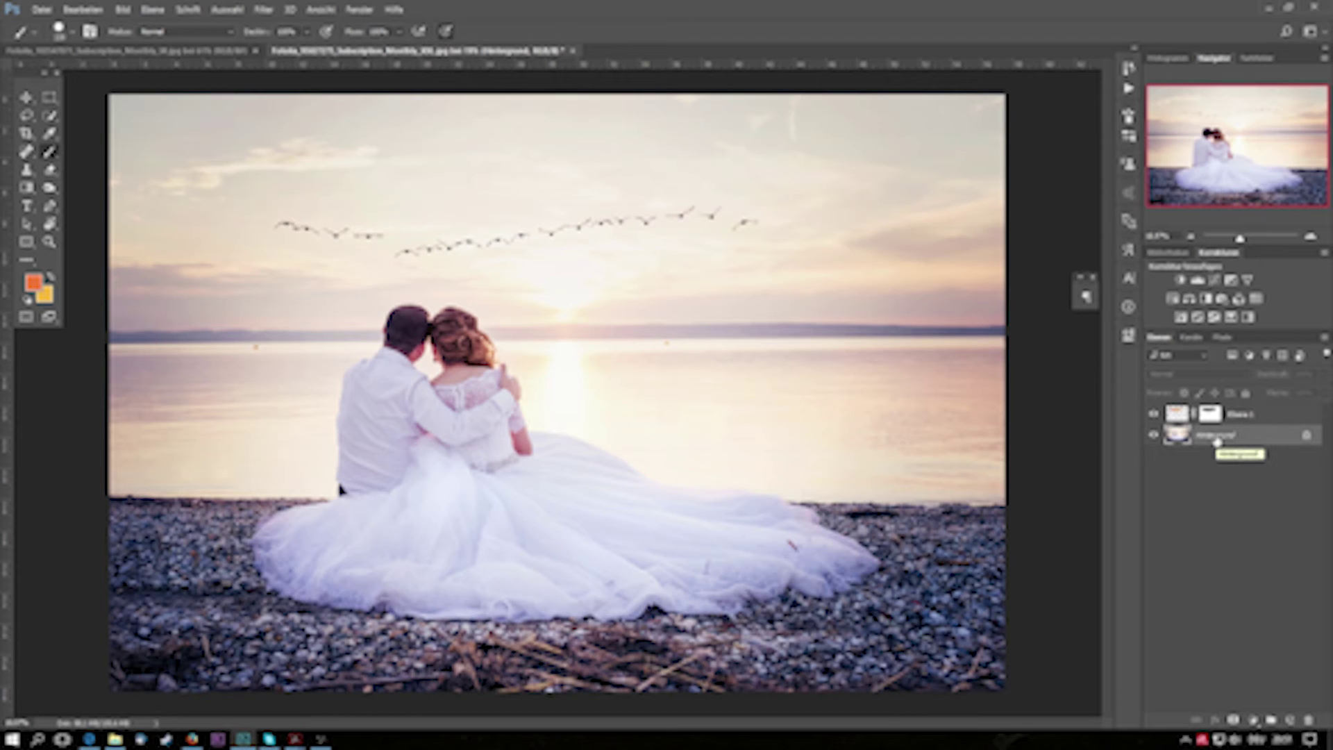
key(ctrl+j)
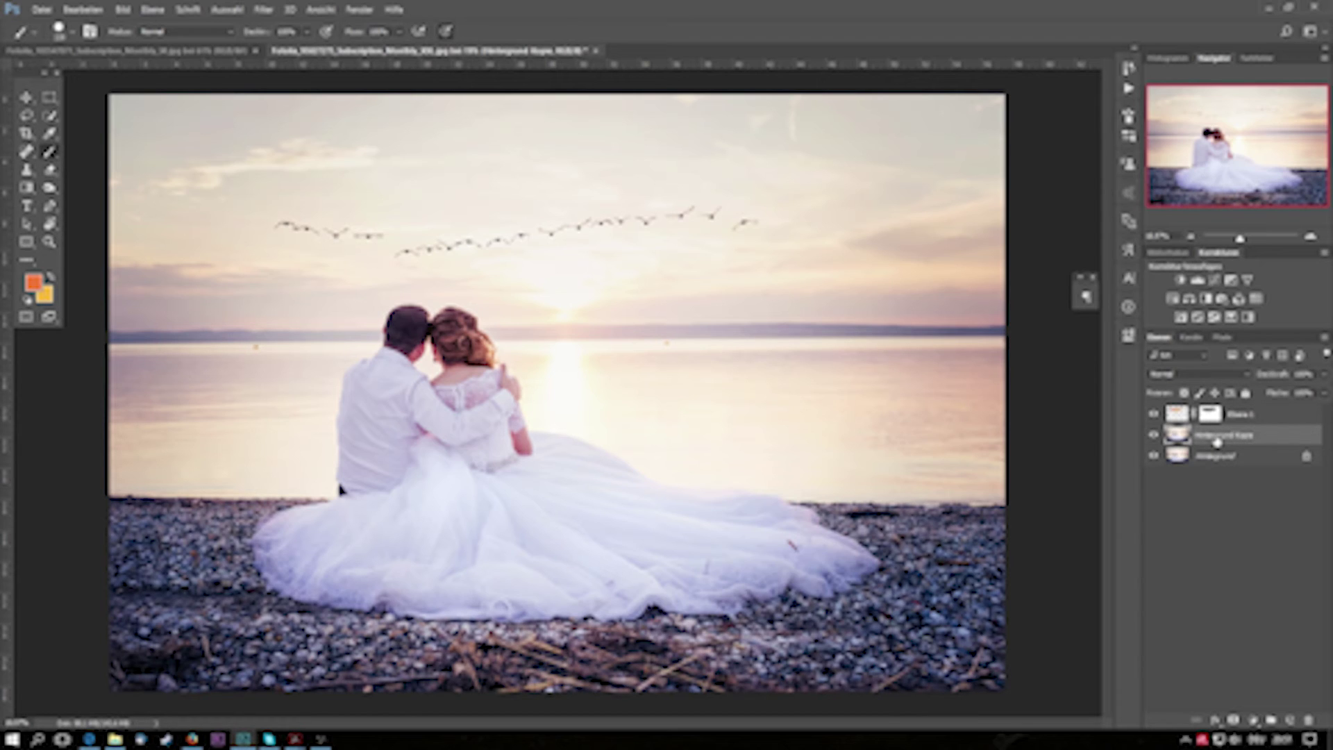
drag(1204, 437, 1204, 409)
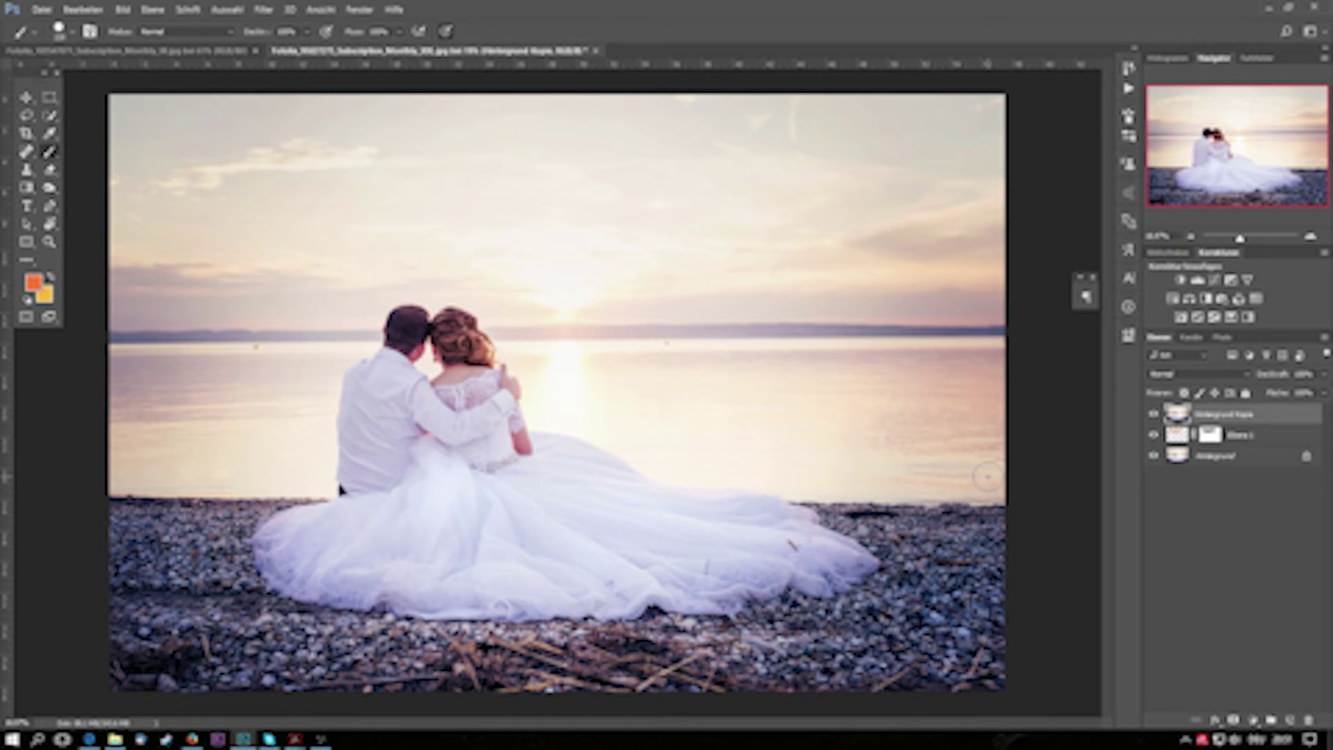
click(1184, 375)
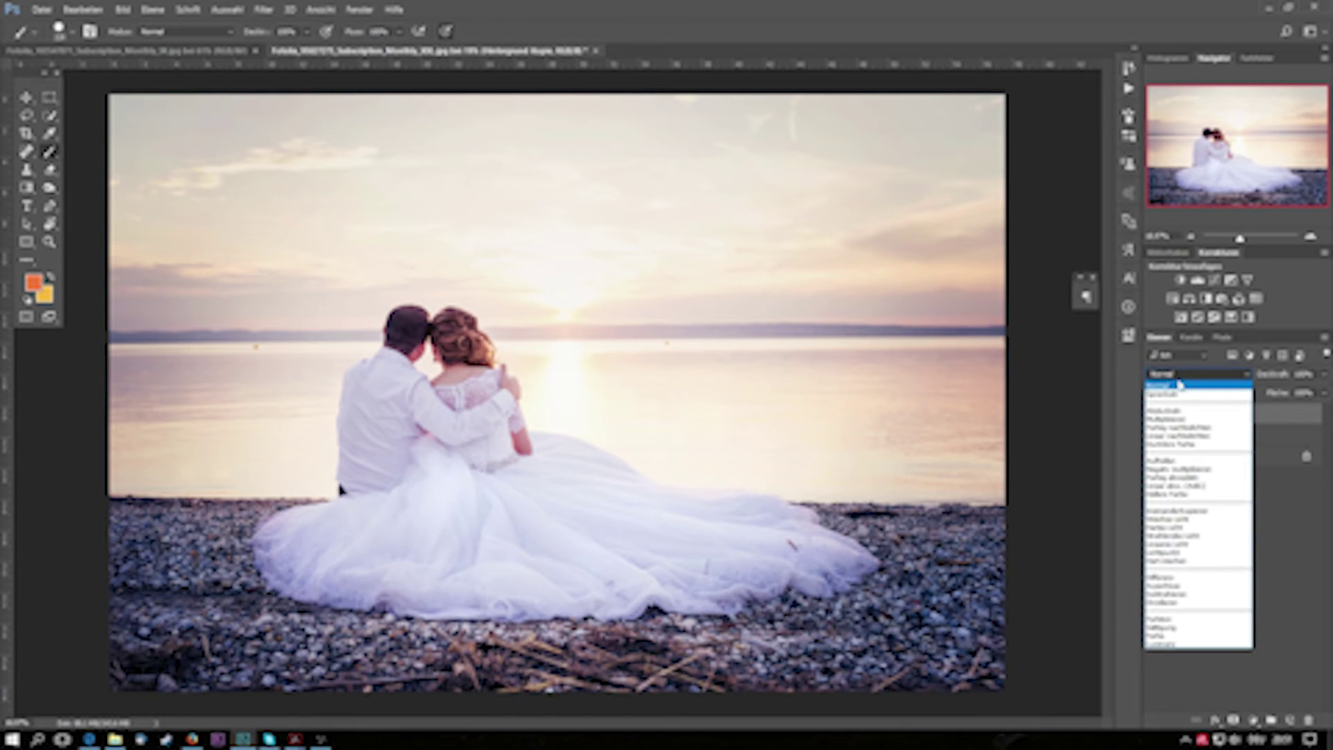
click(1188, 636)
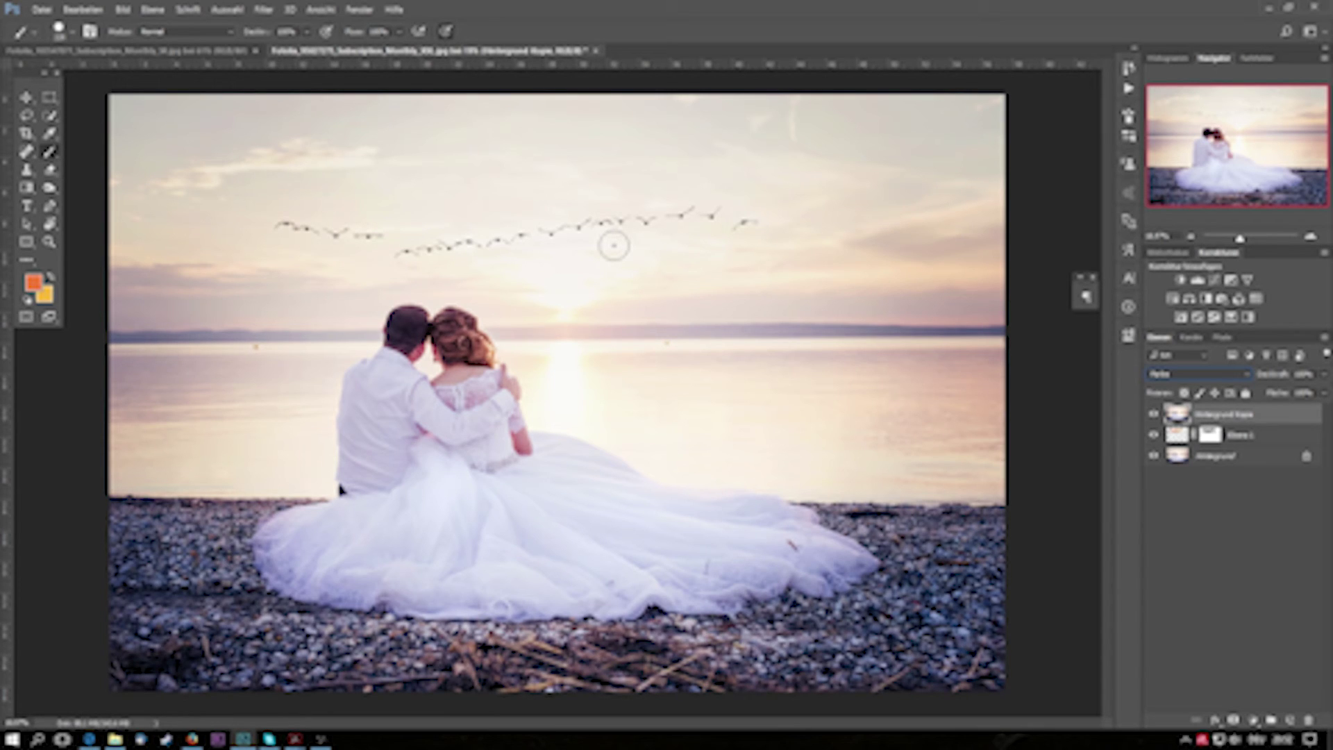
click(1250, 435)
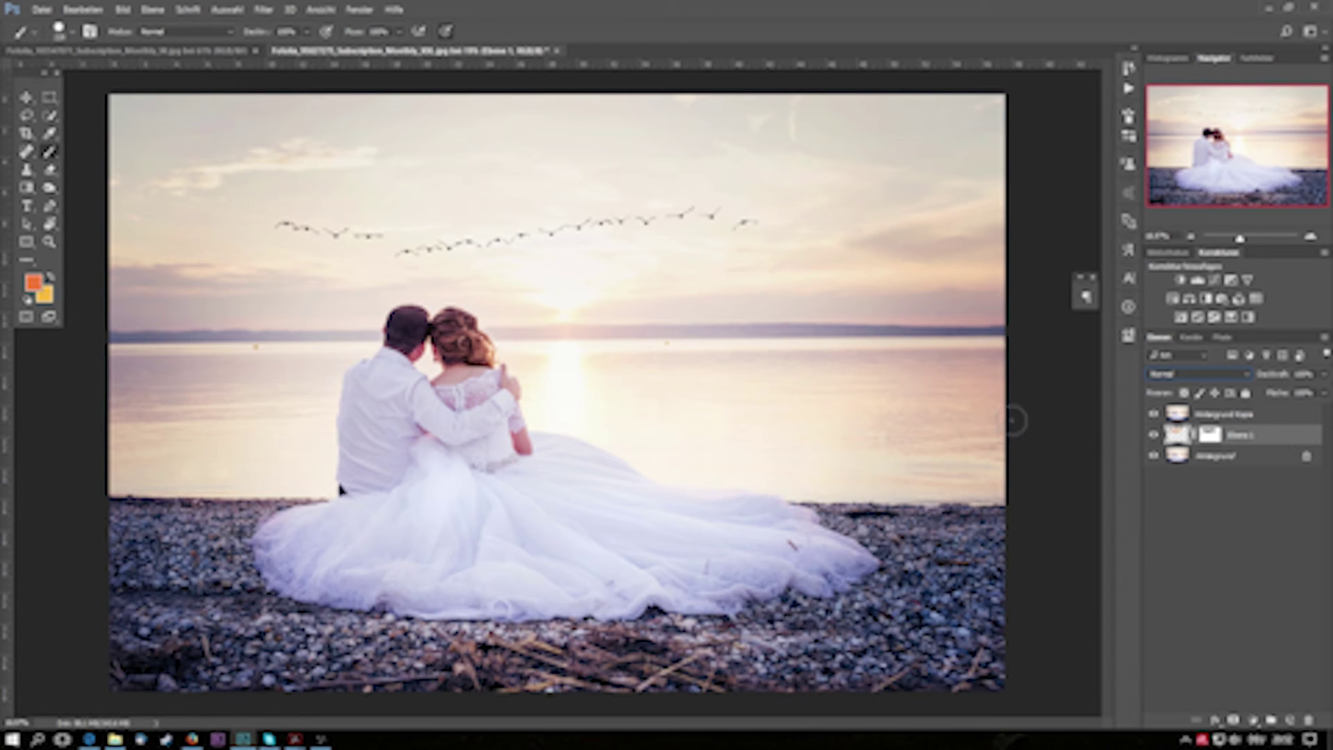
Step: Shift the flock left, then try enlarging it and undo the enlargement
key(v)
mouse_move(478, 239)
mouse_down()
mouse_move(580, 152)
mouse_move(660, 255)
mouse_move(377, 285)
mouse_move(393, 147)
mouse_move(409, 253)
mouse_up()
key(ctrl+t)
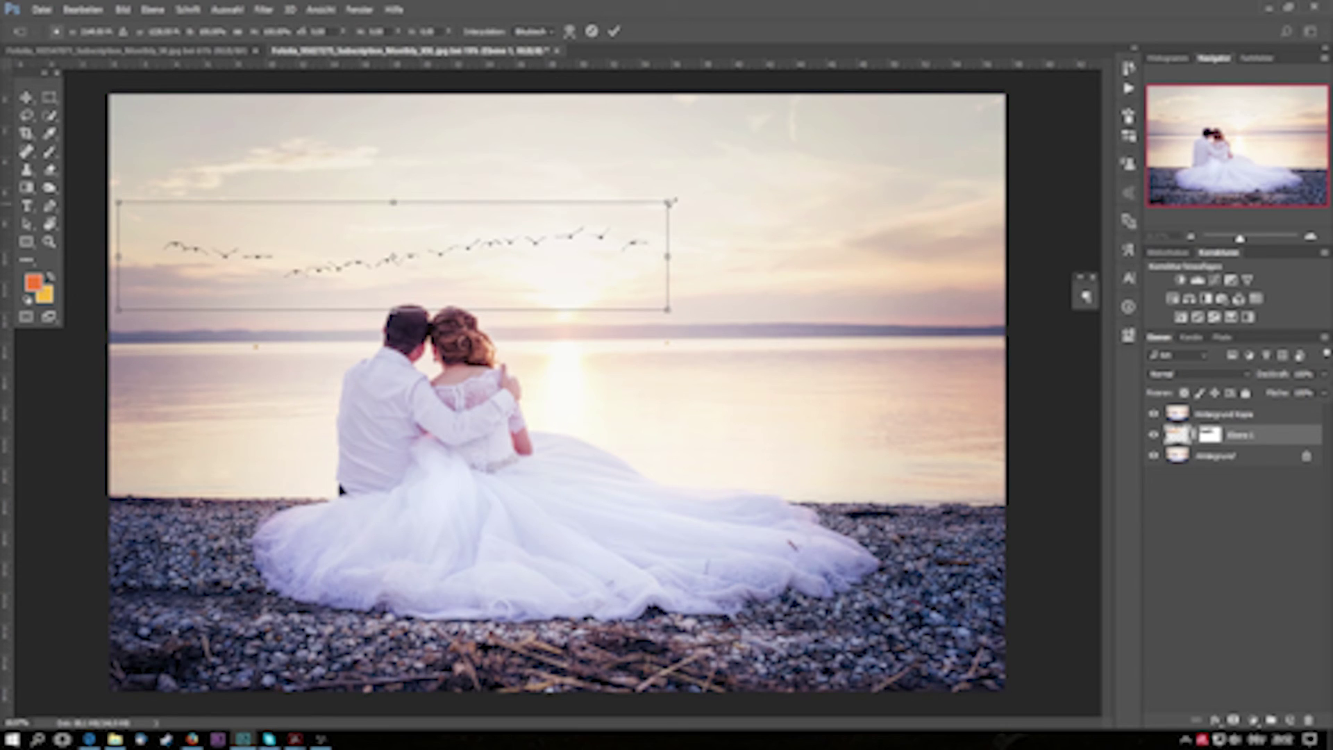
drag(670, 203, 880, 160)
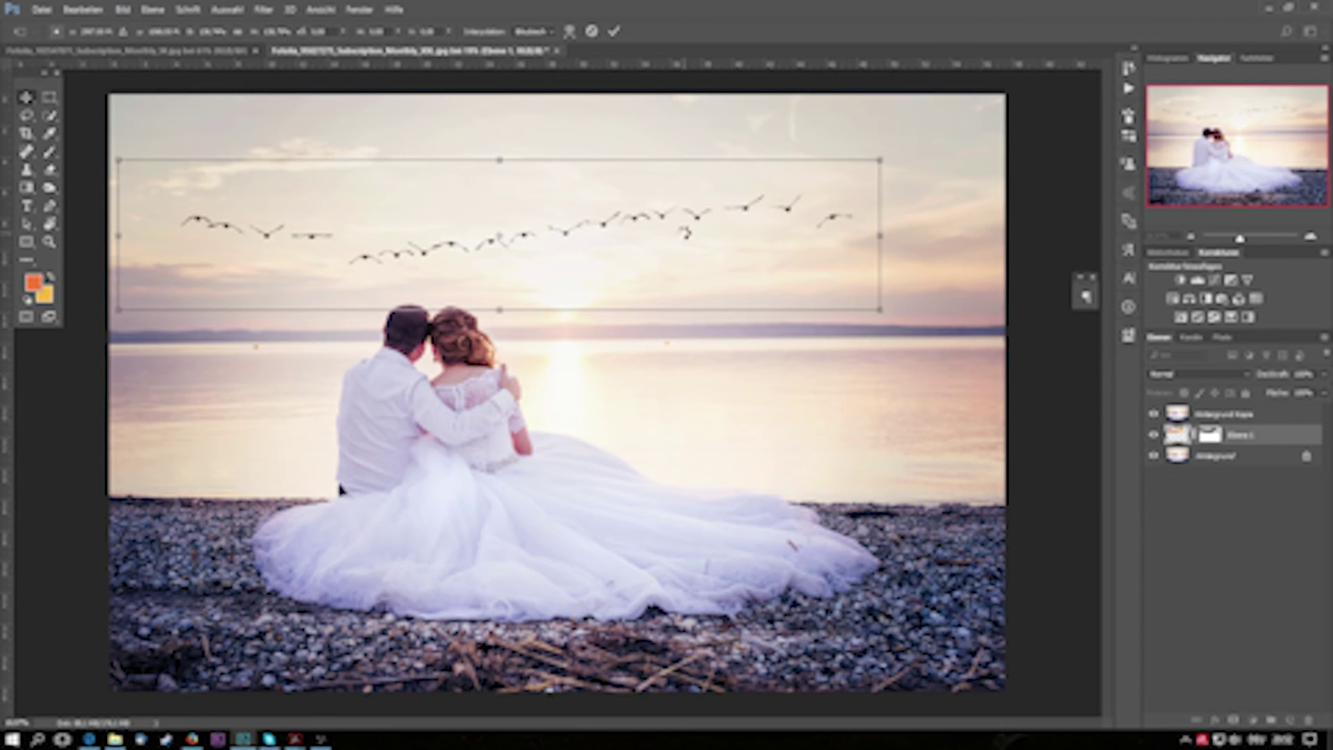
key(Return)
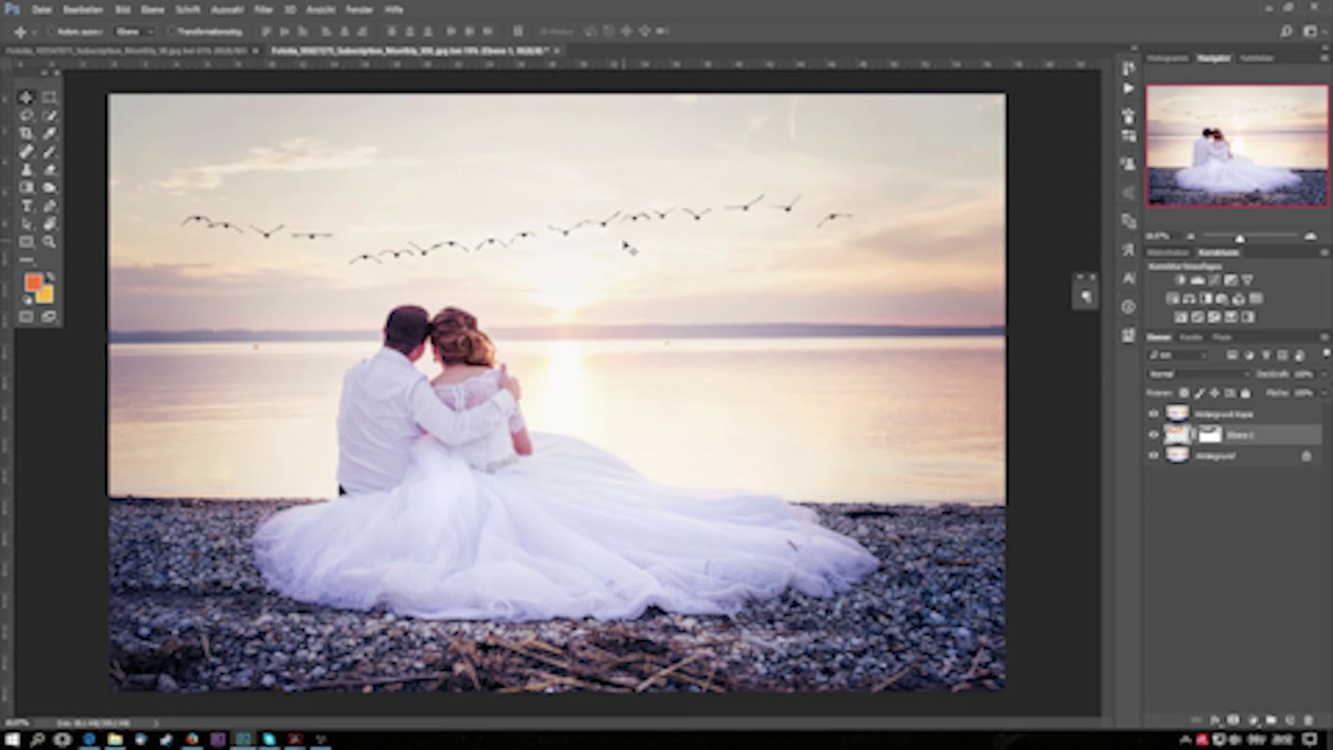
key(ctrl+z)
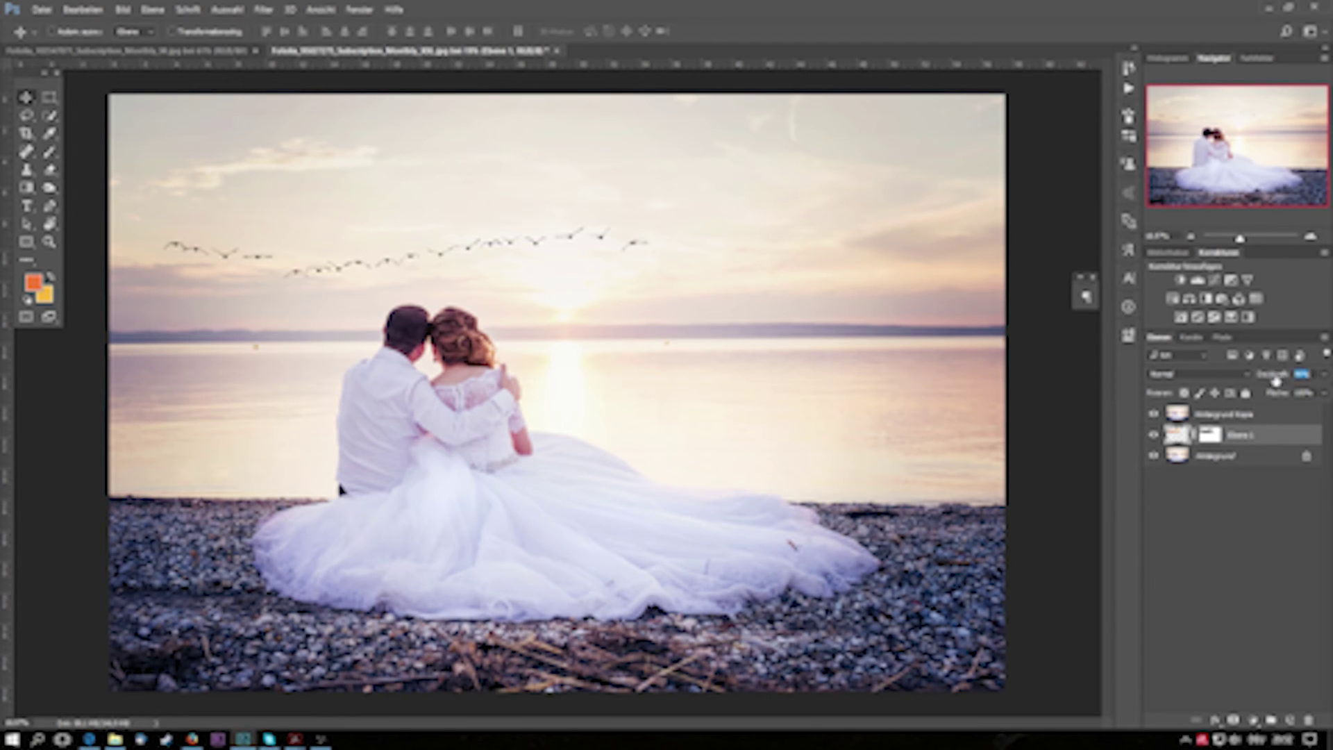
Step: Lower the Ebene 1 bird layer's opacity so the flock fades into the sunset sky
drag(1282, 380, 1225, 377)
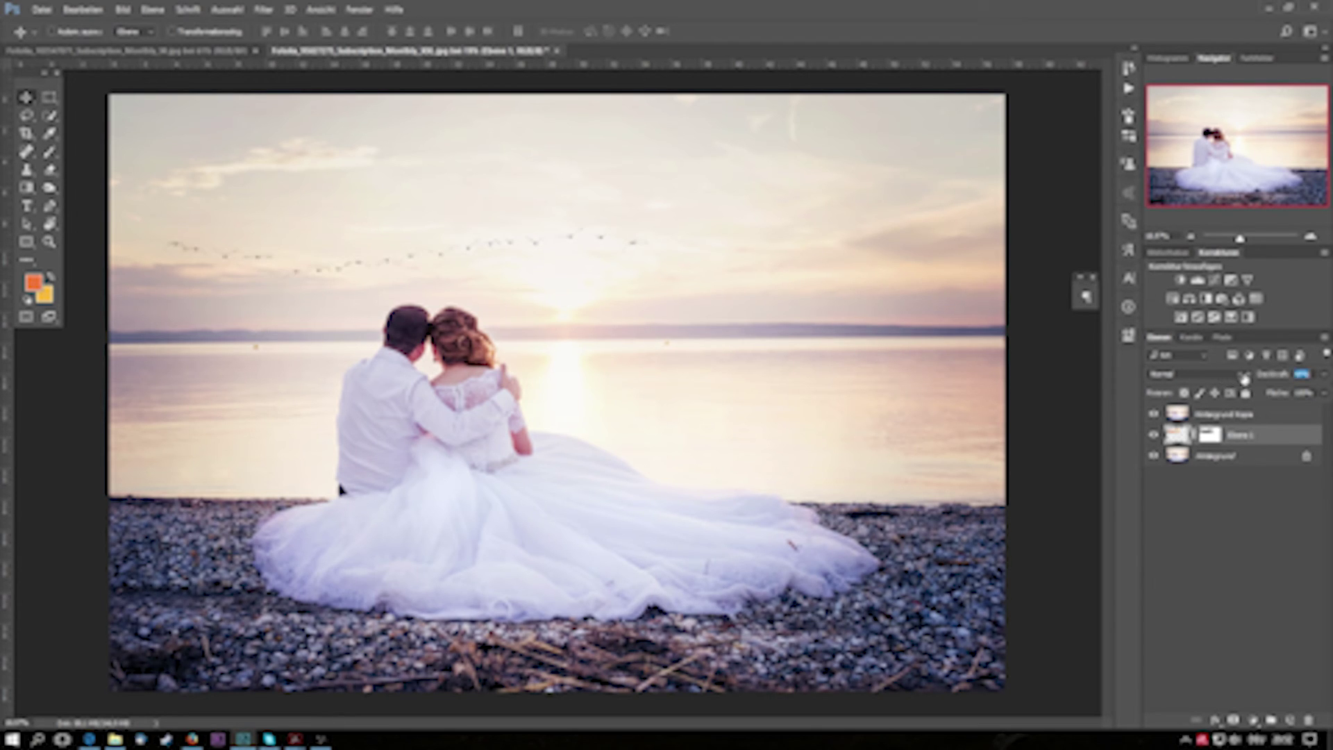
key(Return)
Step: Reposition the bird flock rightward, settling it in the upper sky just right of the sun
drag(493, 246, 762, 259)
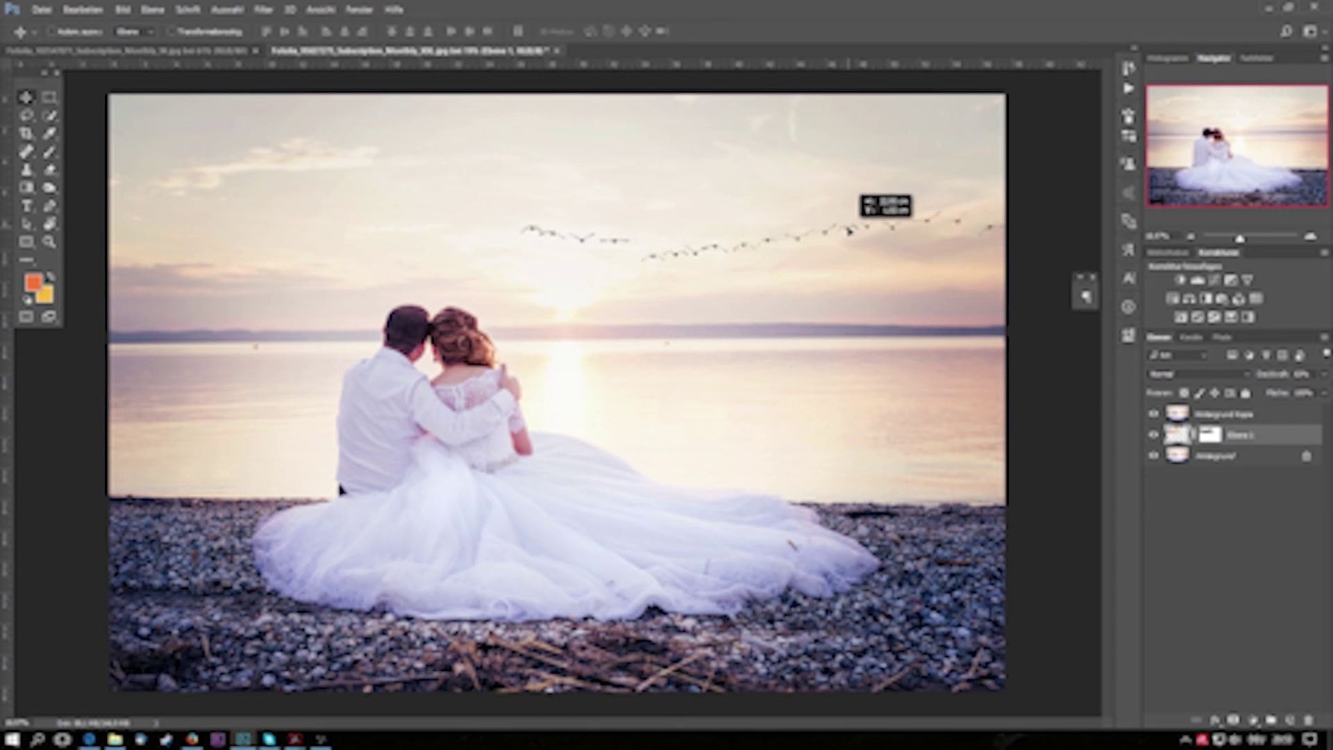
mouse_move(762, 259)
mouse_down()
mouse_move(849, 231)
mouse_move(667, 226)
mouse_up()
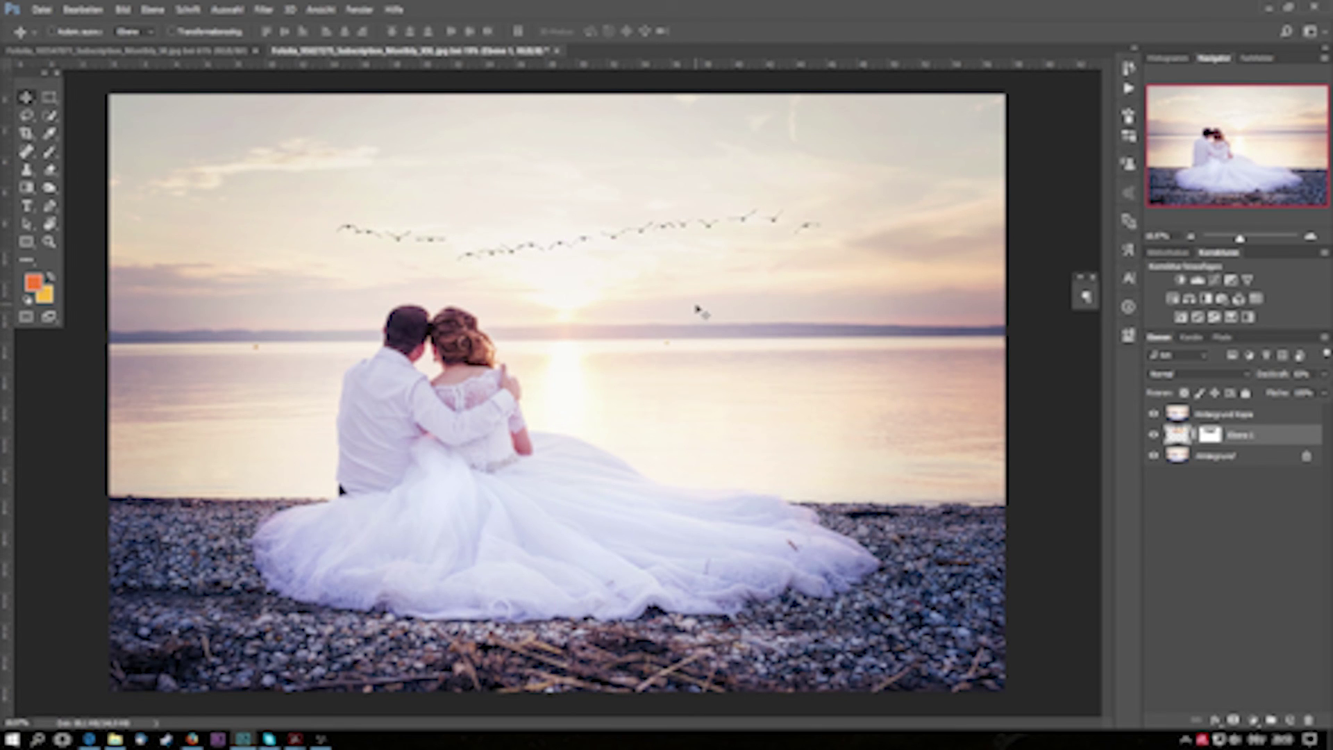
drag(523, 252, 579, 242)
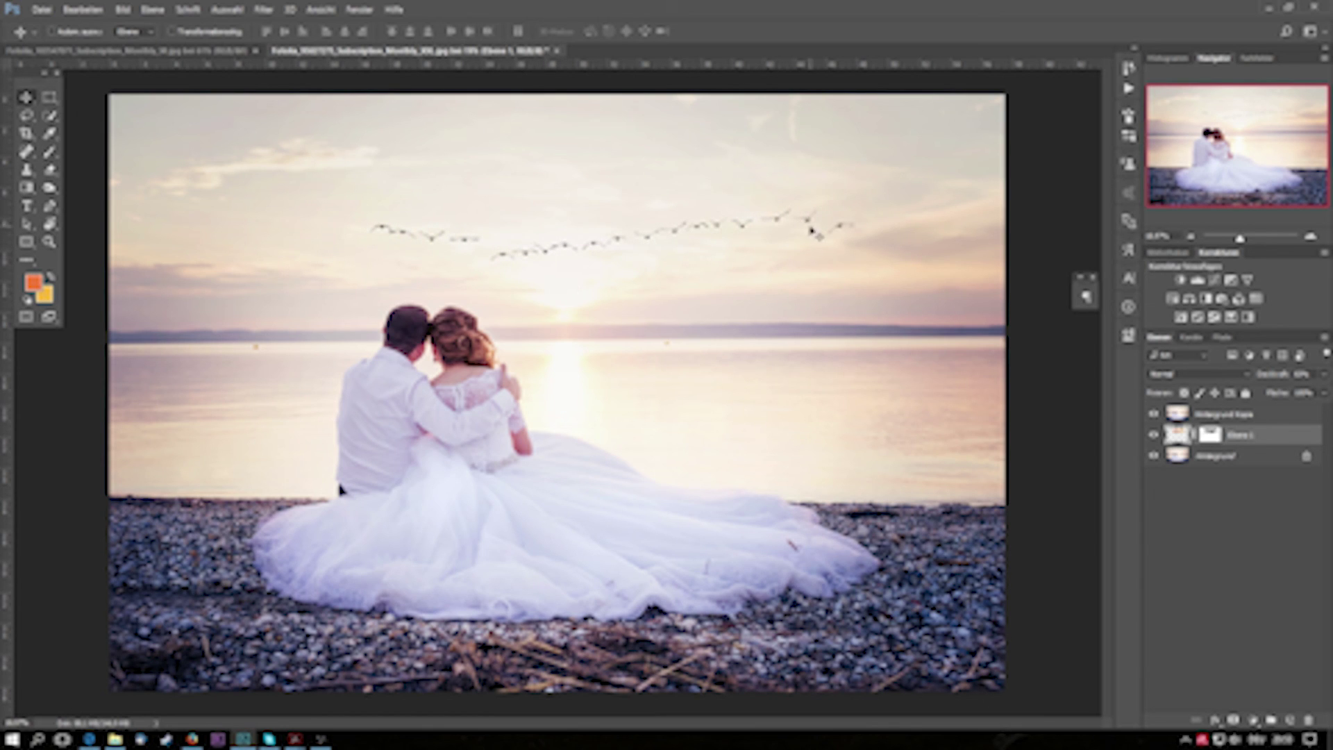